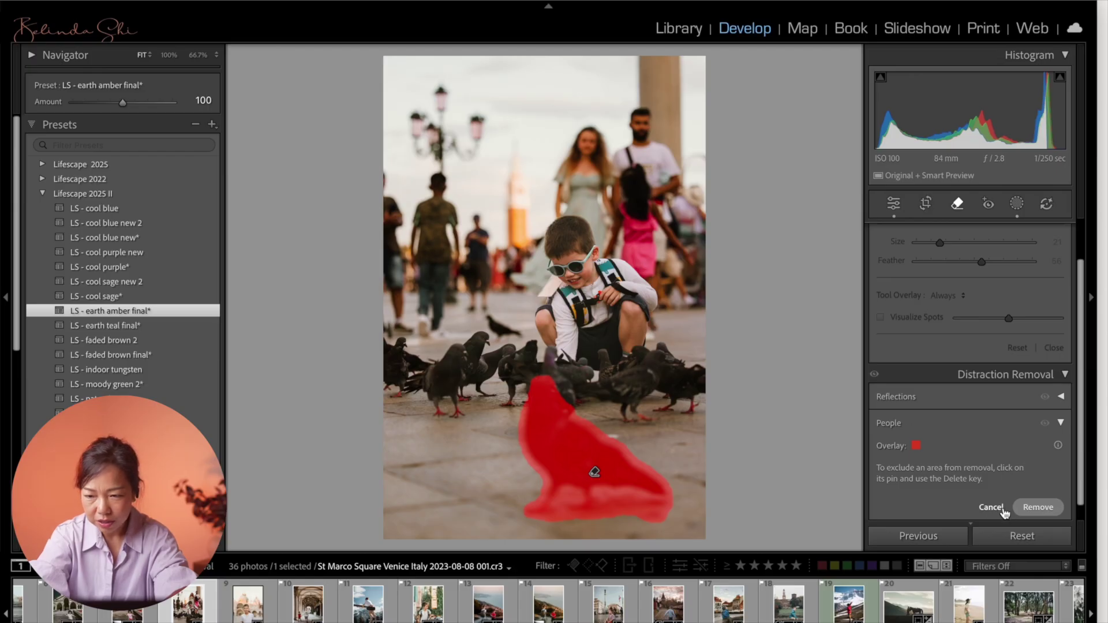
Cancel the pending people removal on the Venice pigeon photo and raise its exposure to +0.50
click(992, 512)
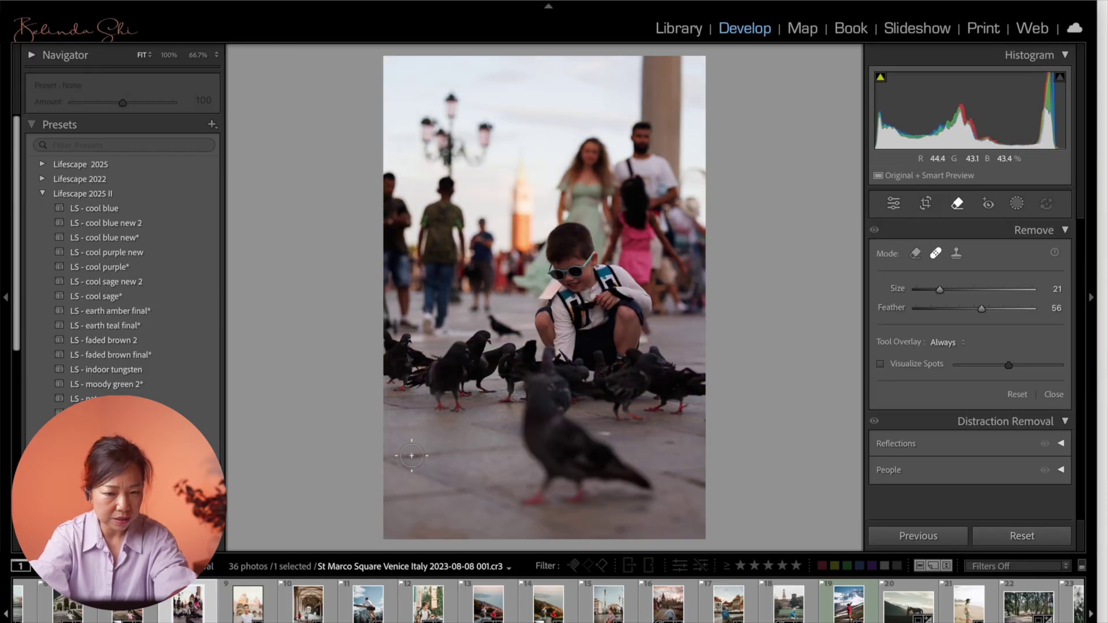
click(894, 203)
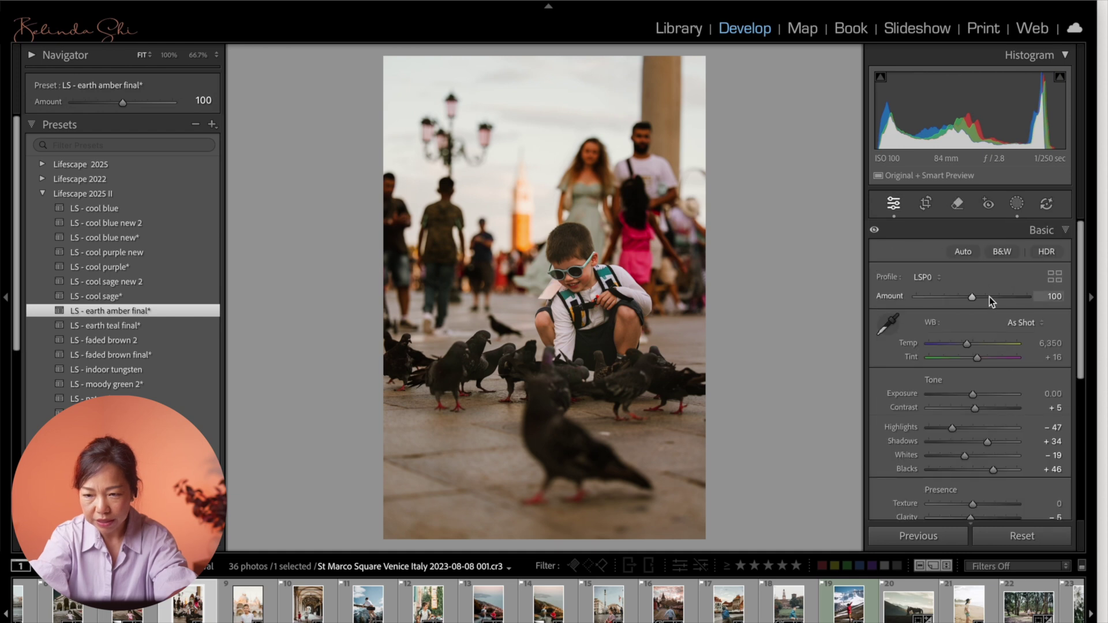
click(975, 397)
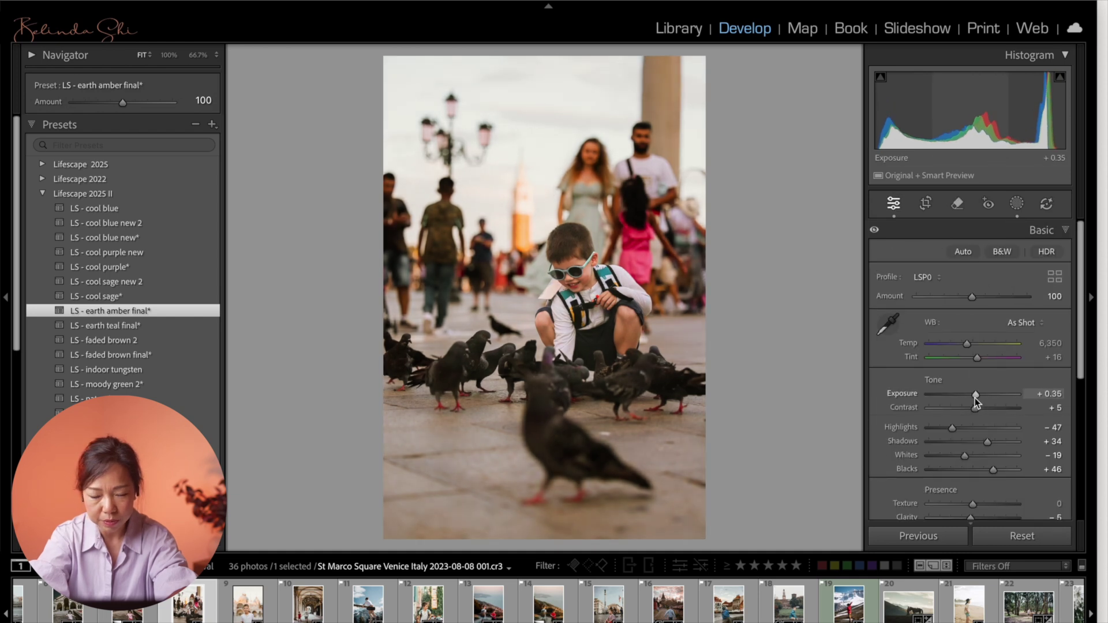
drag(975, 396, 976, 395)
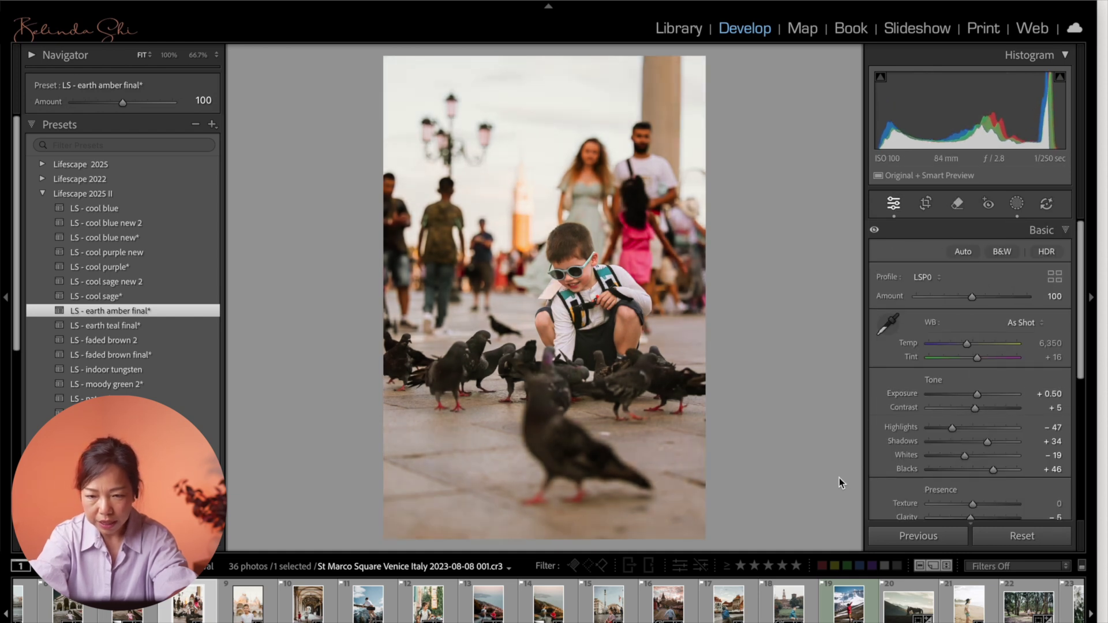
Rerun people detection in Distraction Removal and remove the area marked over the foreground pigeon
click(958, 207)
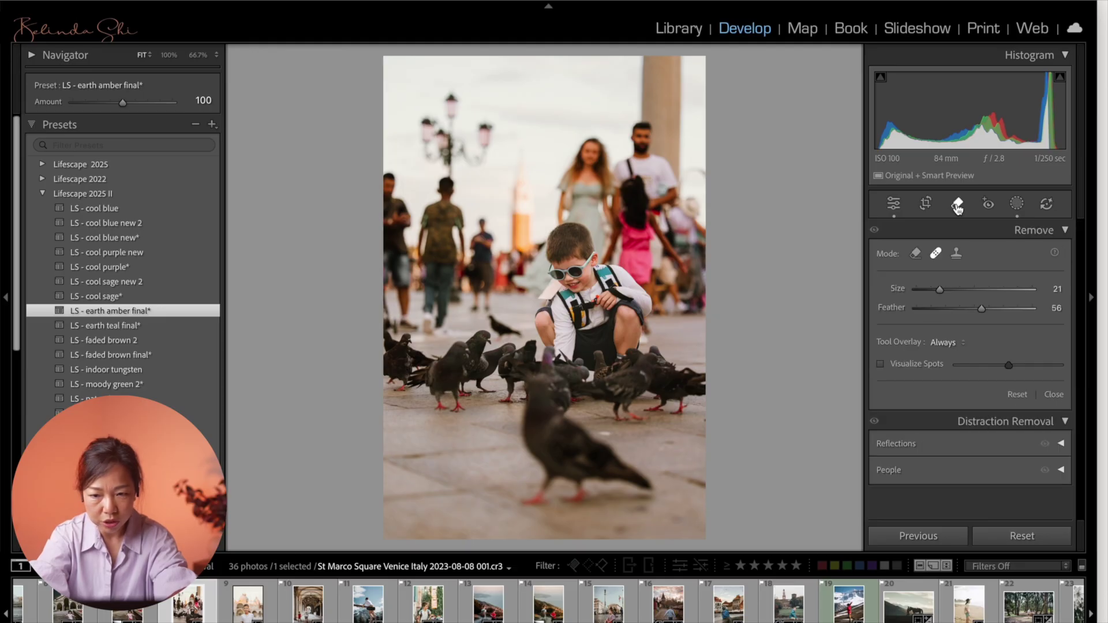
click(890, 470)
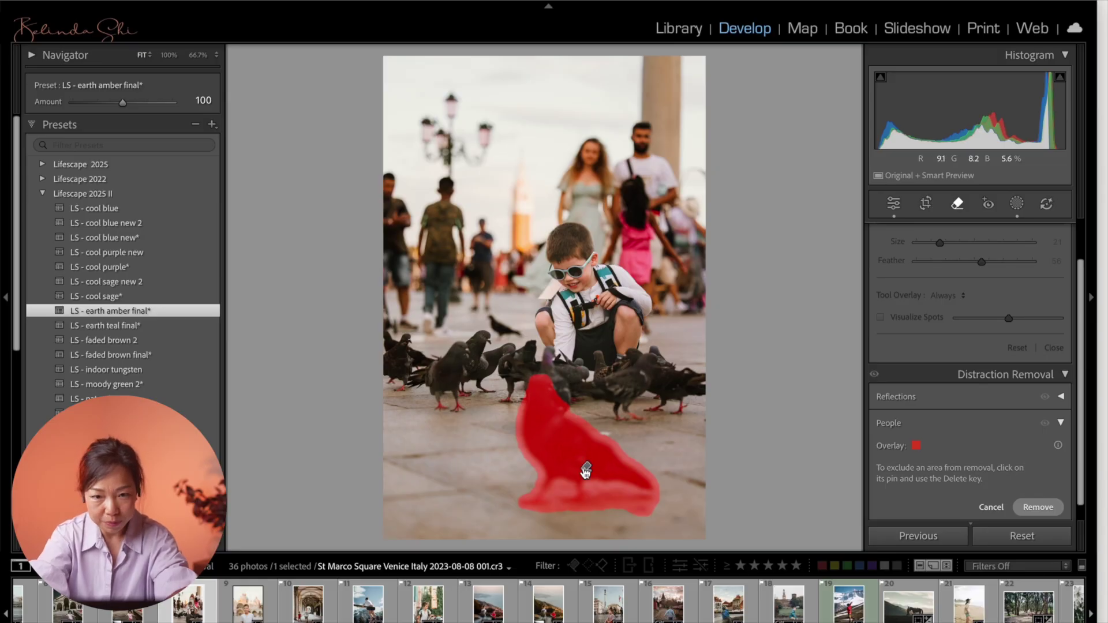
click(1037, 507)
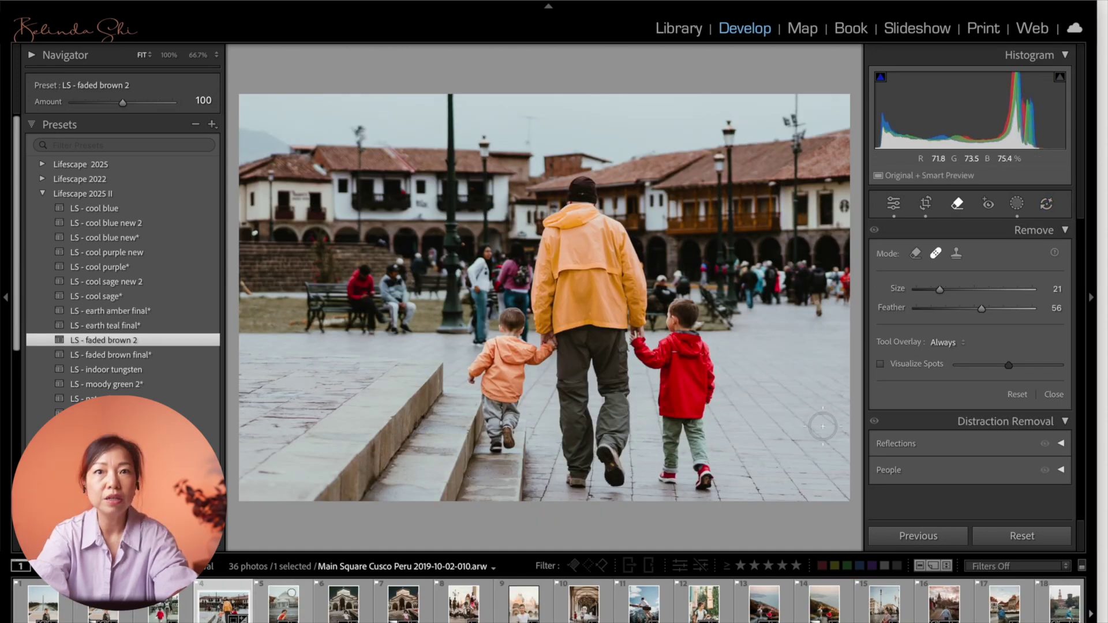
Create a virtual copy of the Cusco main square photo and reset its develop settings
key(ctrl+apostrophe)
click(1027, 542)
Straighten the copy with a slight crop rotation so the lamp posts stand vertical
key(r)
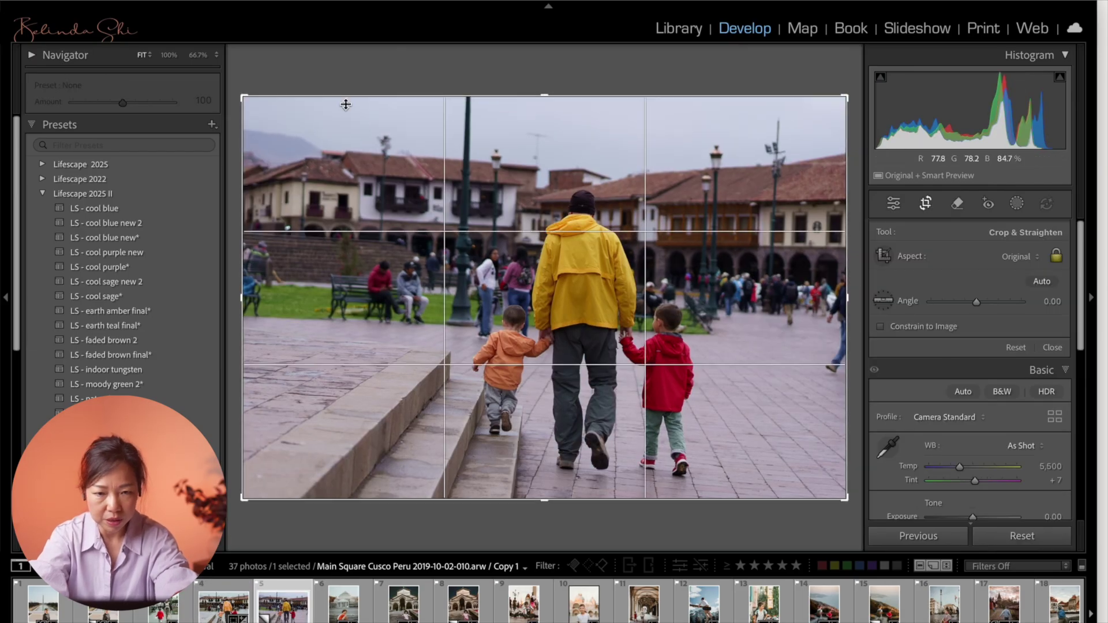
drag(278, 95, 268, 79)
key(Return)
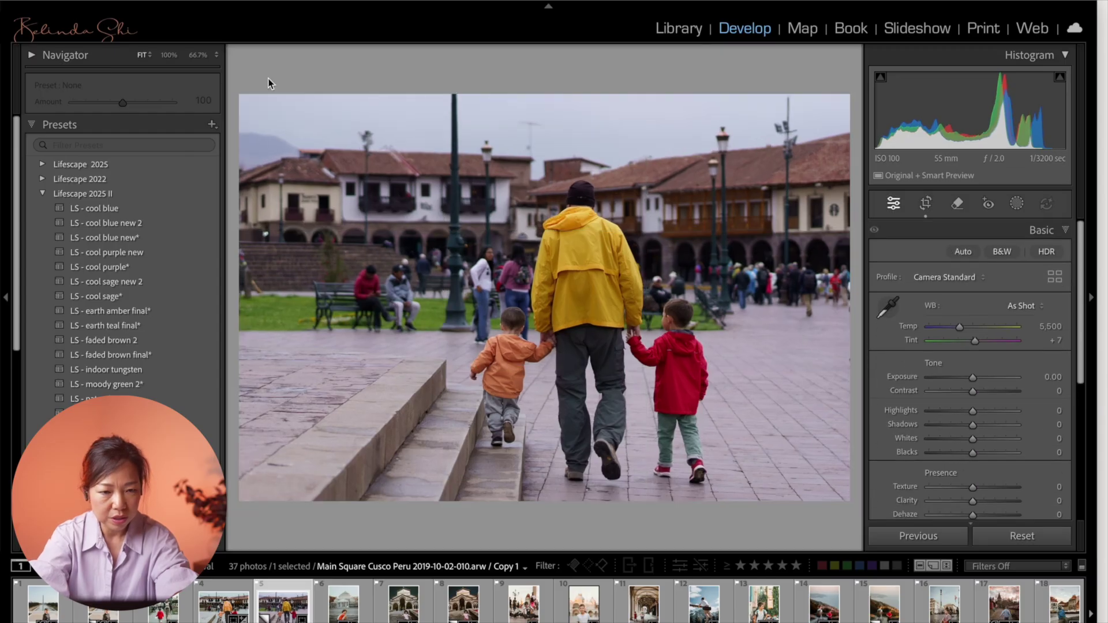
Apply the LS - earth amber final* preset to the Cusco copy and set its exposure to +0.35
click(164, 312)
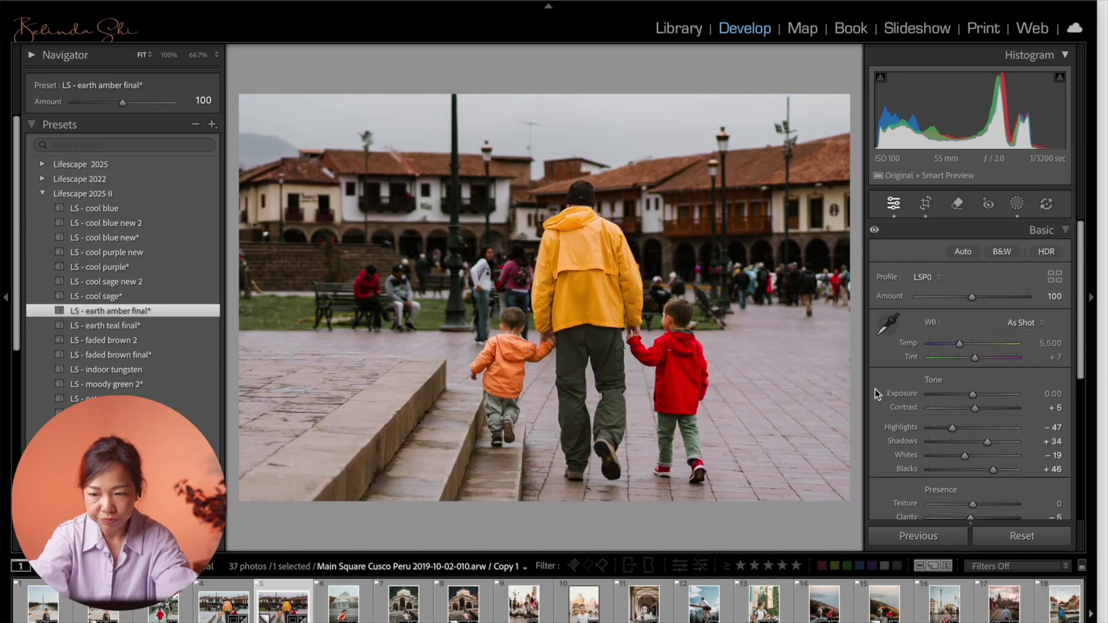
drag(973, 395, 978, 395)
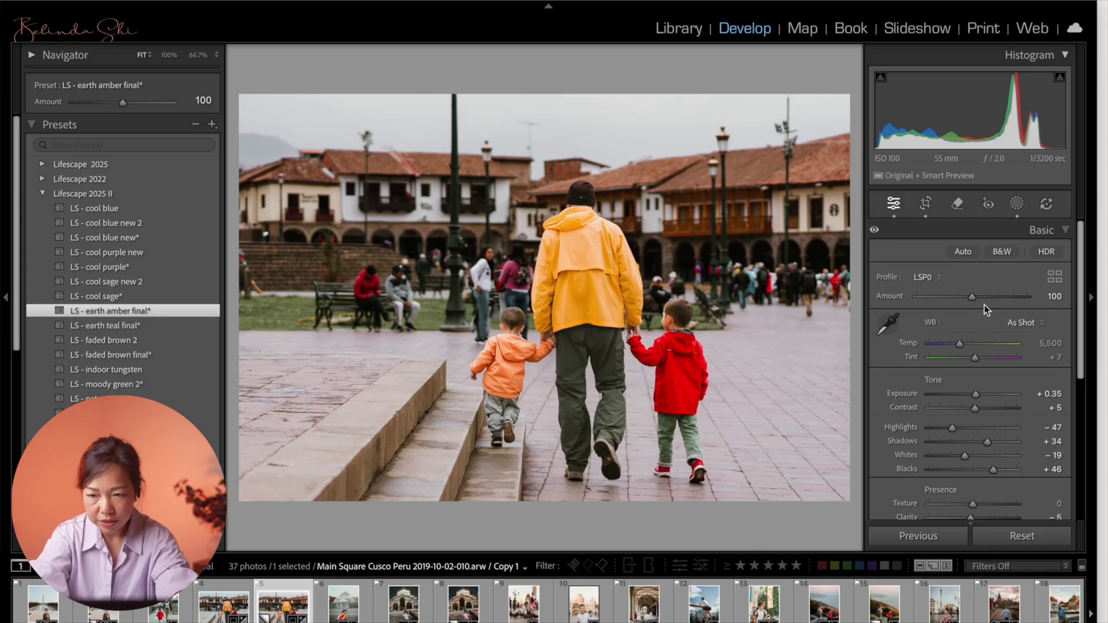
Detect the distracting people in the Cusco square background, remove them all and close the people removal settings
key(q)
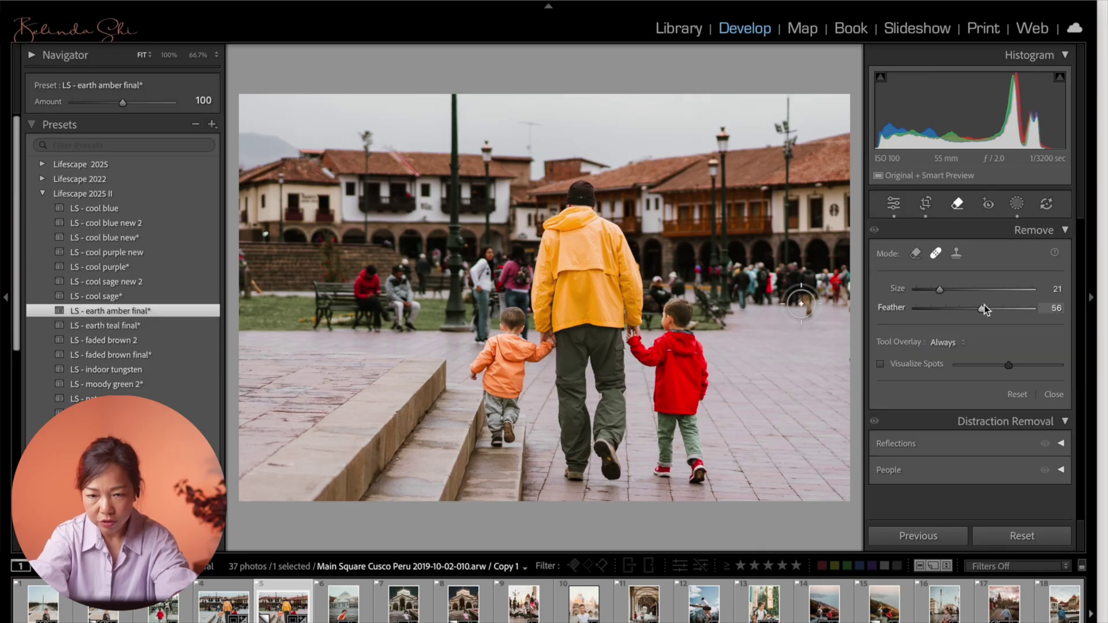
click(887, 469)
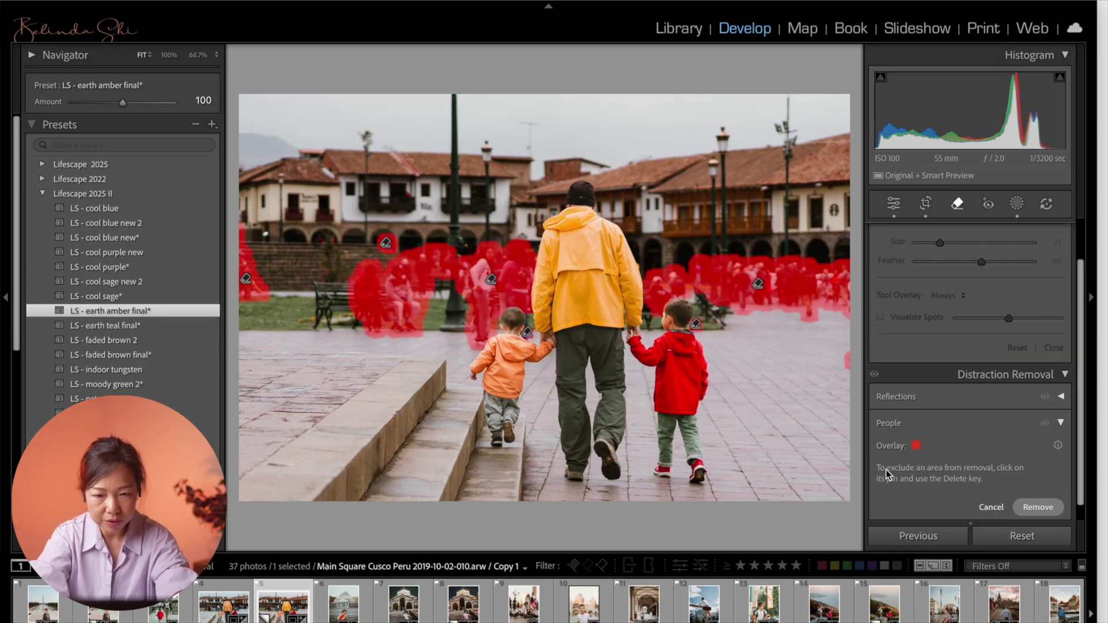
click(1039, 508)
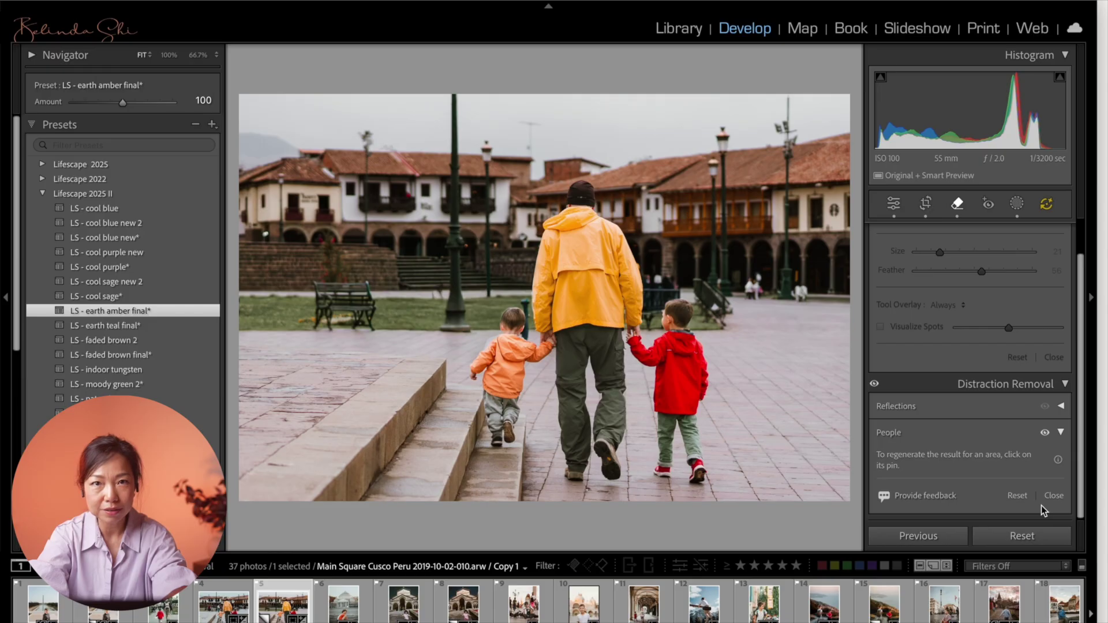
click(1042, 502)
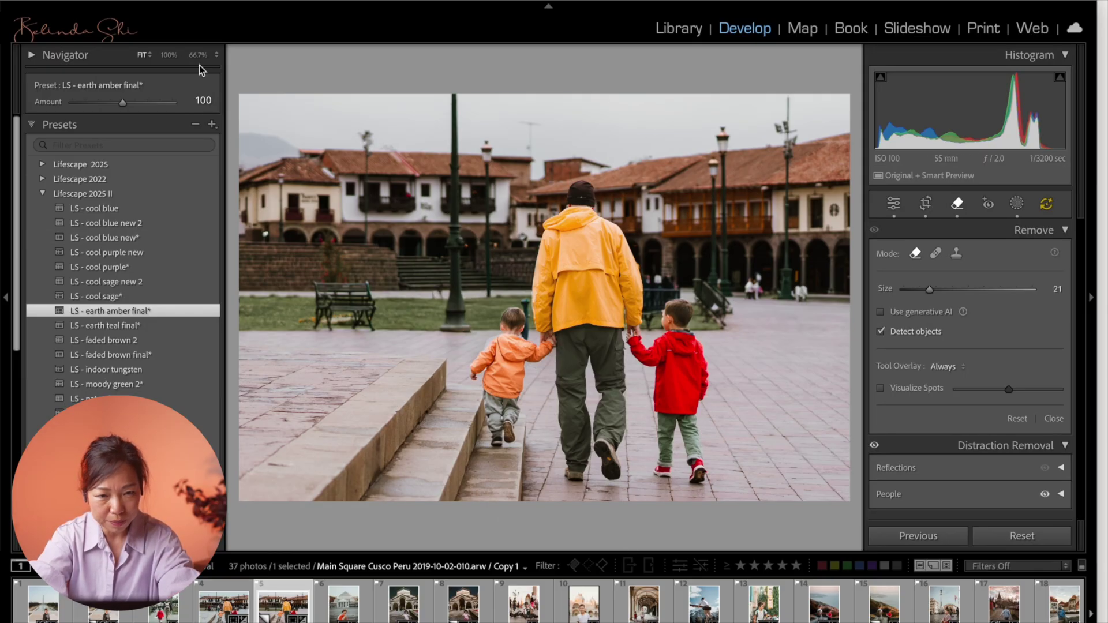
Inspect the removal around the father and child at 100% and reset all edits on the Cusco copy
click(215, 56)
click(225, 77)
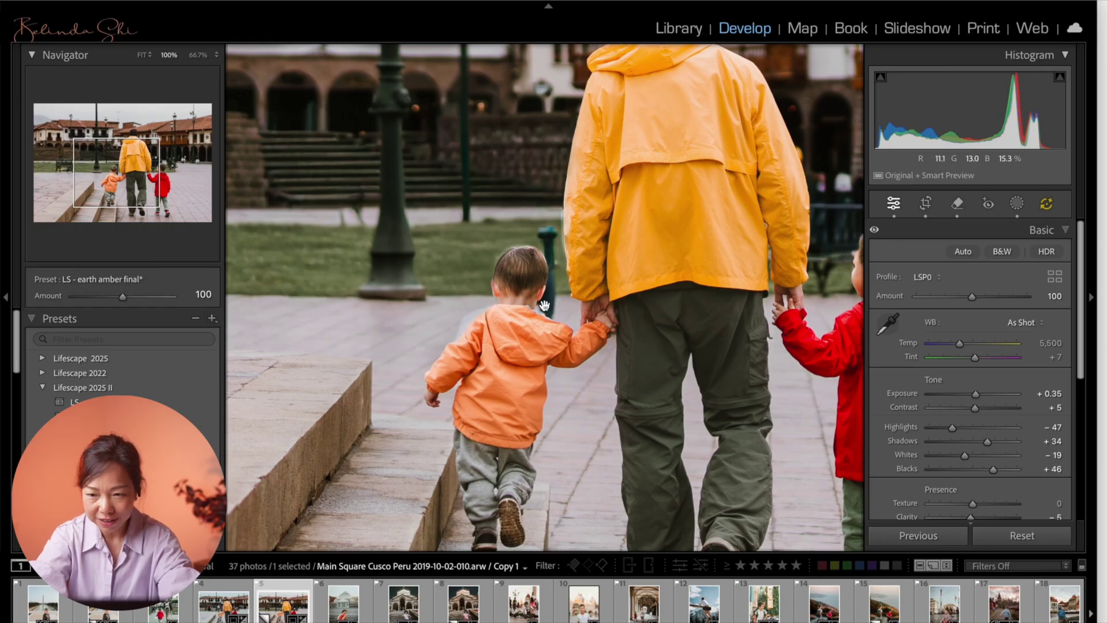
click(513, 368)
key(ctrl+shift+r)
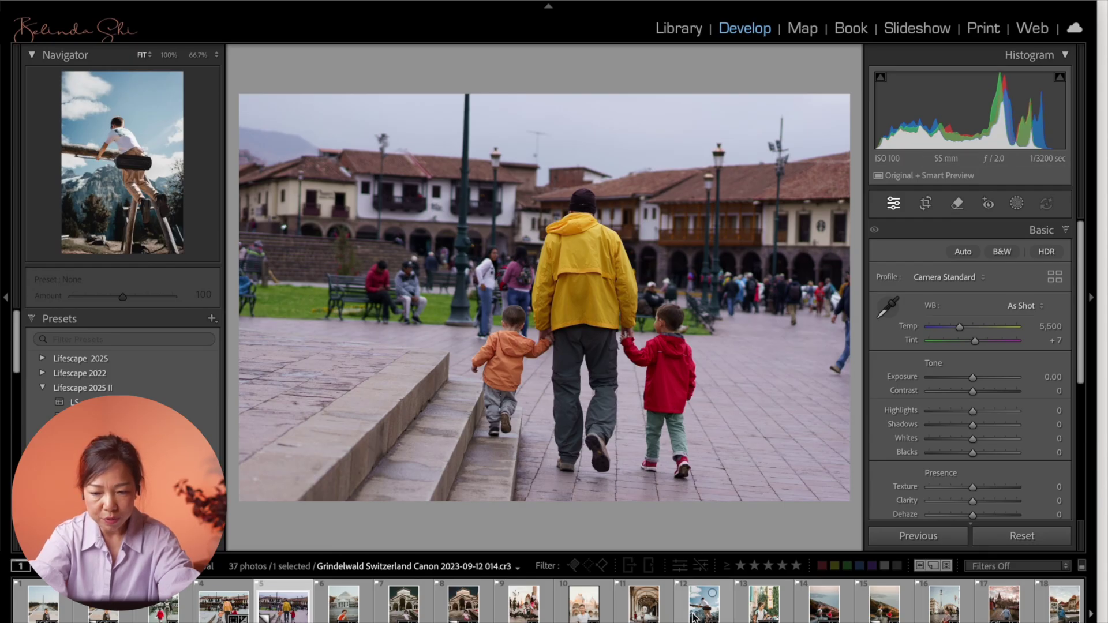
Reset the Dubrovnik hike photo of the two boys to show its unedited version, and undo the reset
click(824, 604)
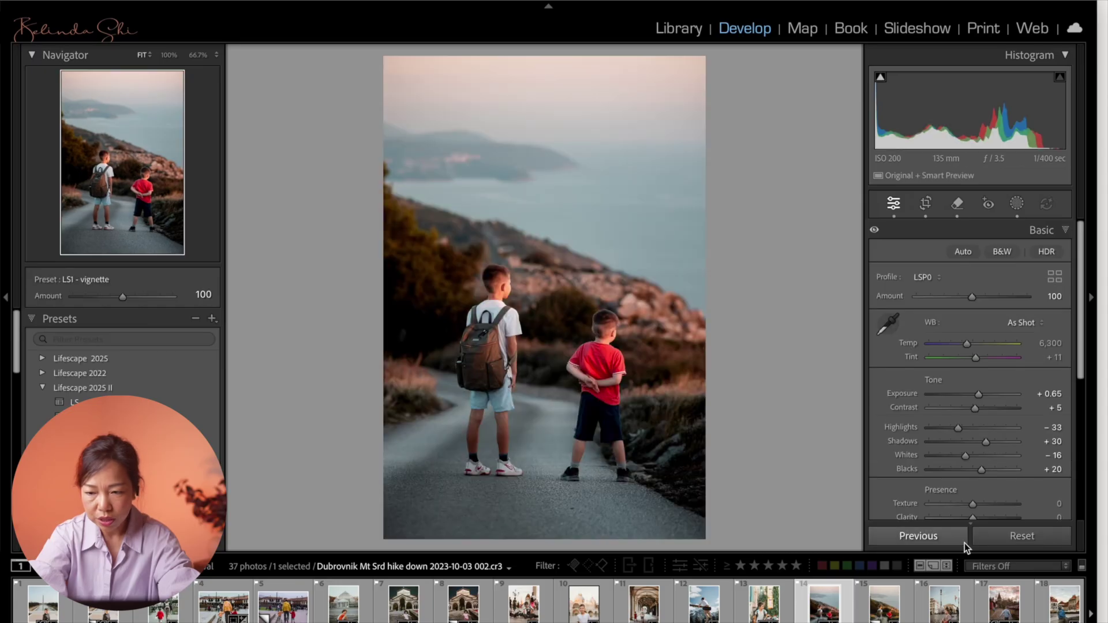
click(1023, 536)
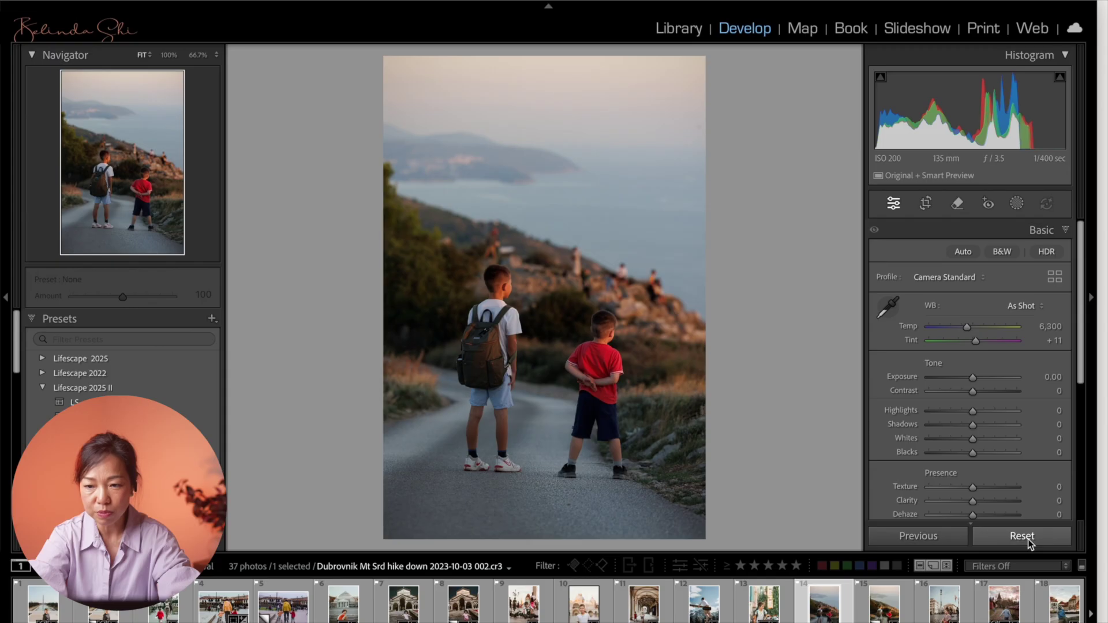
key(ctrl+z)
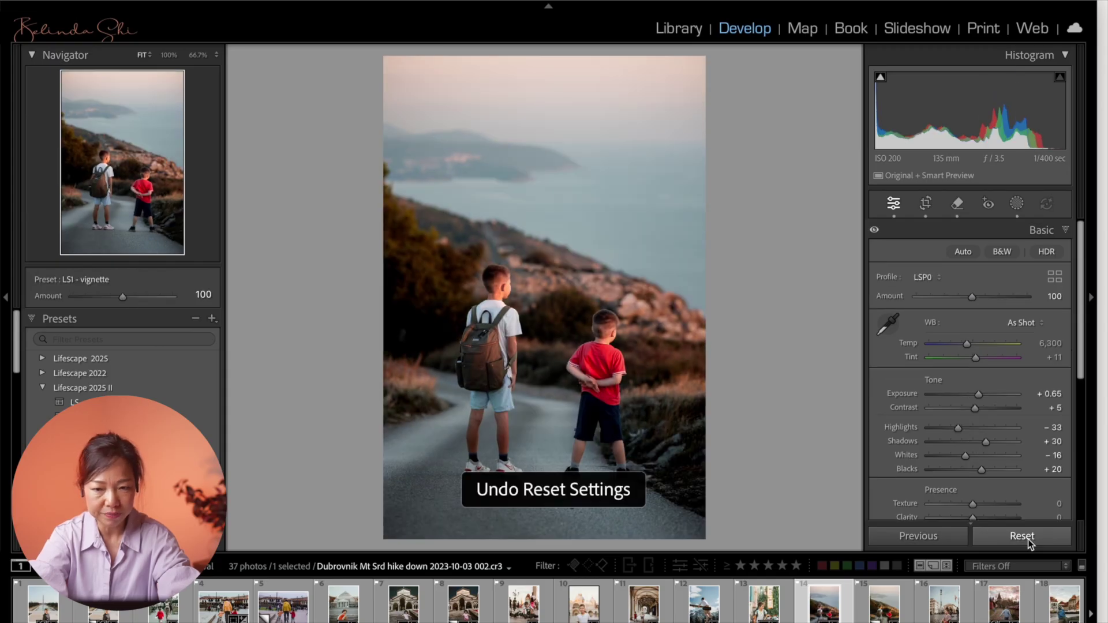
Reset the Lima main square photo's edits and apply the LS - earth teal final* preset
click(159, 616)
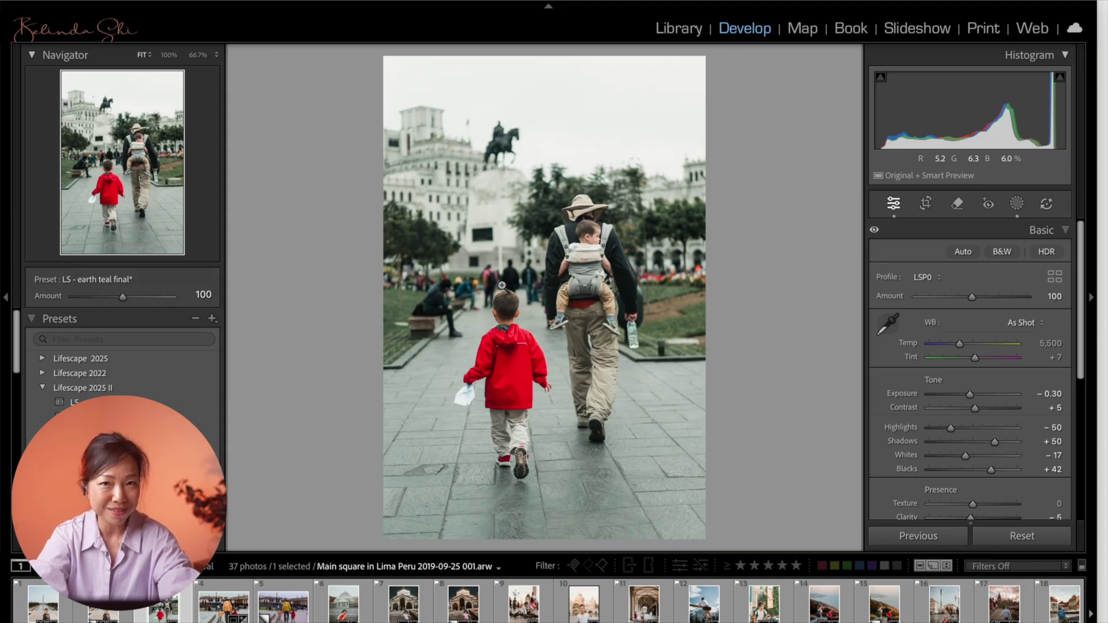
click(1020, 537)
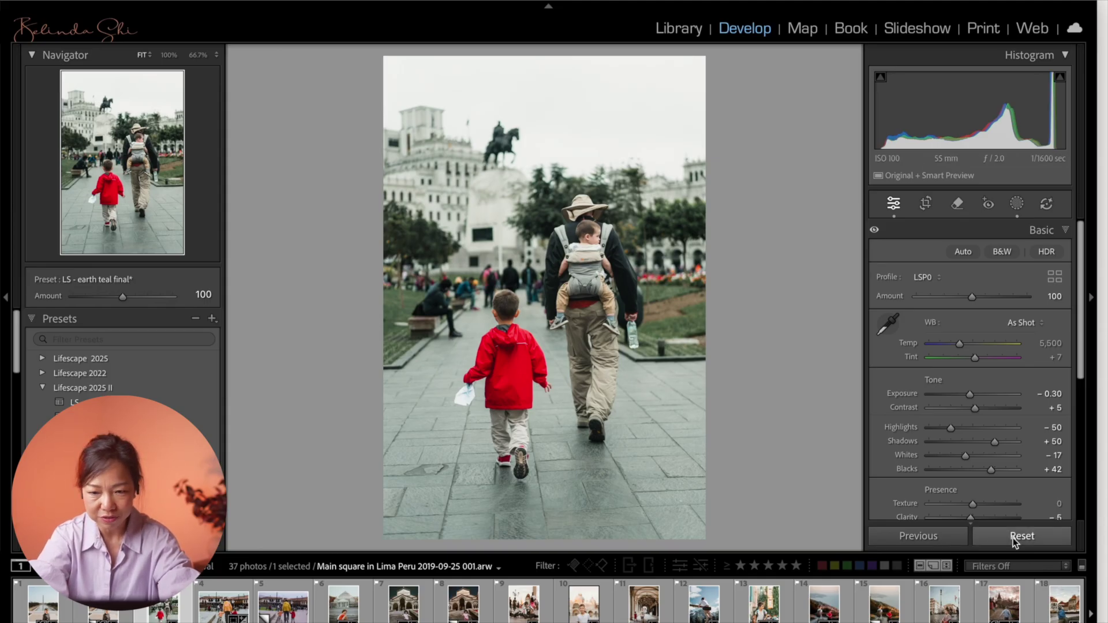
click(27, 56)
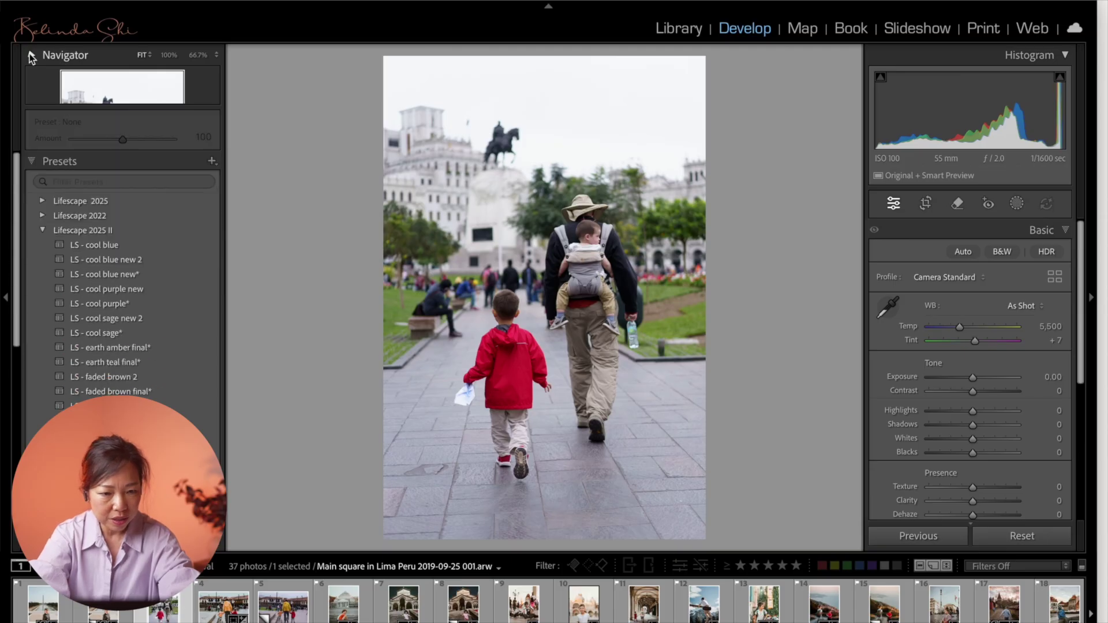
click(159, 326)
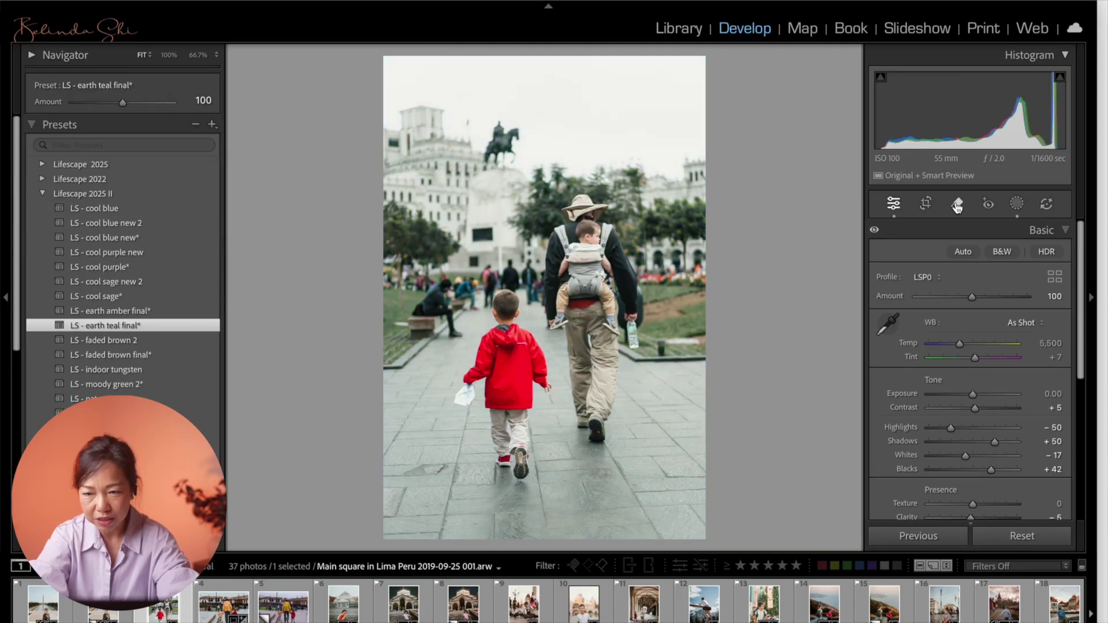
Detect distracting people in the Lima photo and exclude the father carrying the baby from removal
click(958, 205)
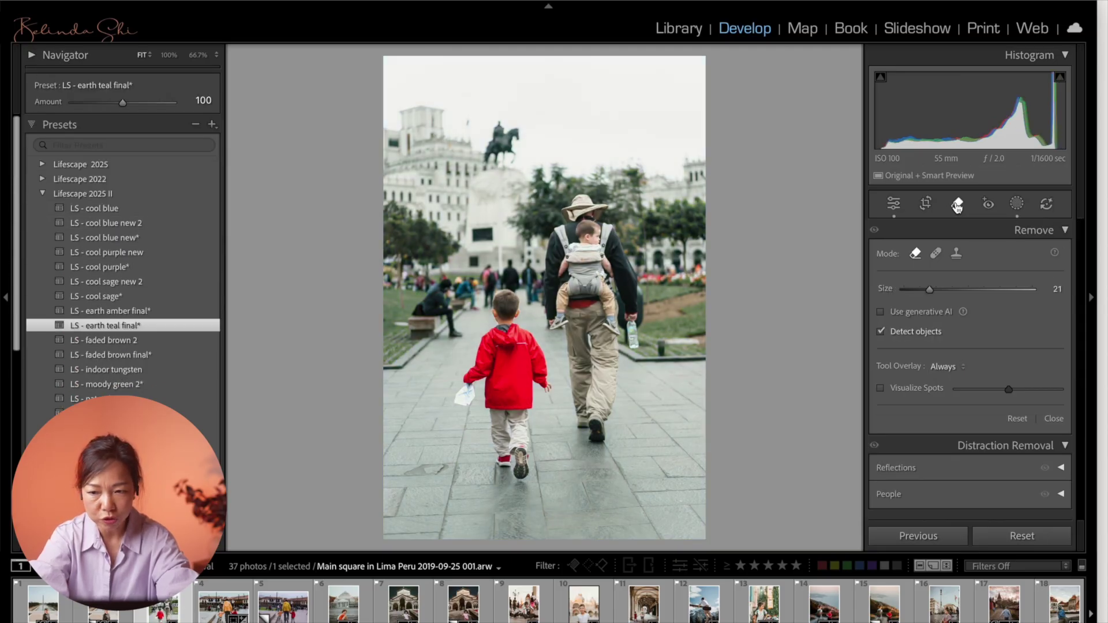
click(886, 494)
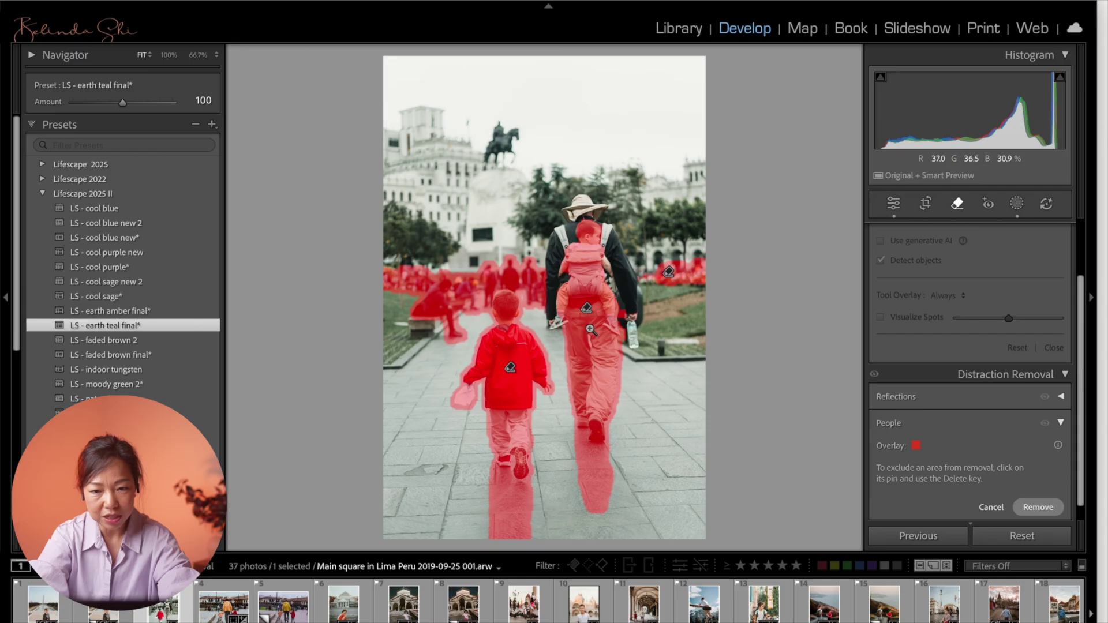
click(586, 308)
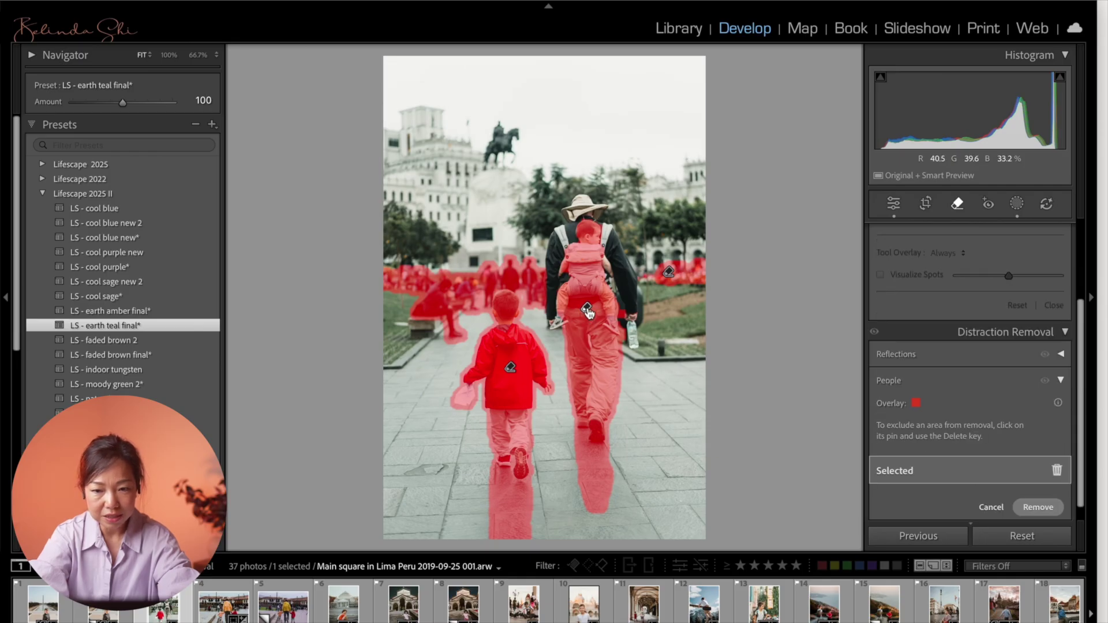
click(1054, 473)
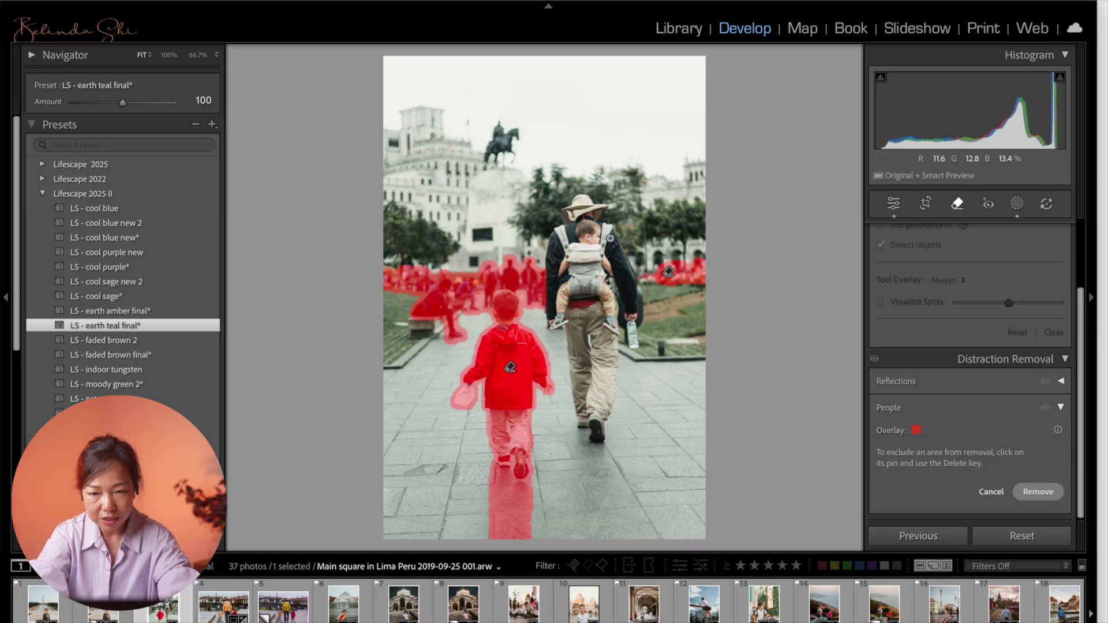
Exclude the area covering the boy in the red jacket and remove the remaining detected people
click(510, 368)
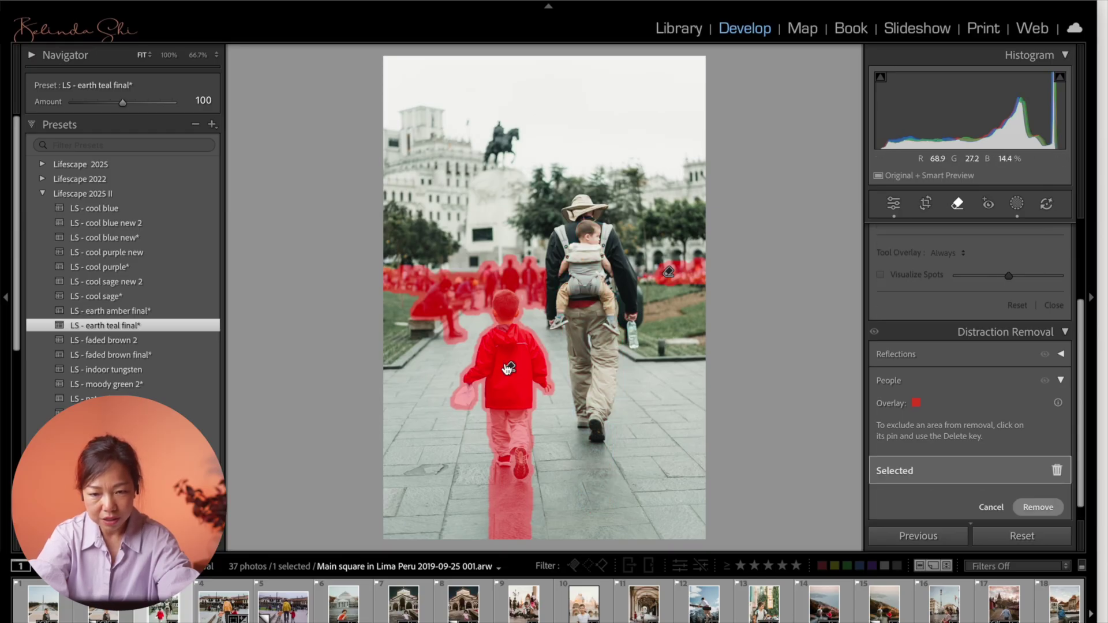
click(1058, 472)
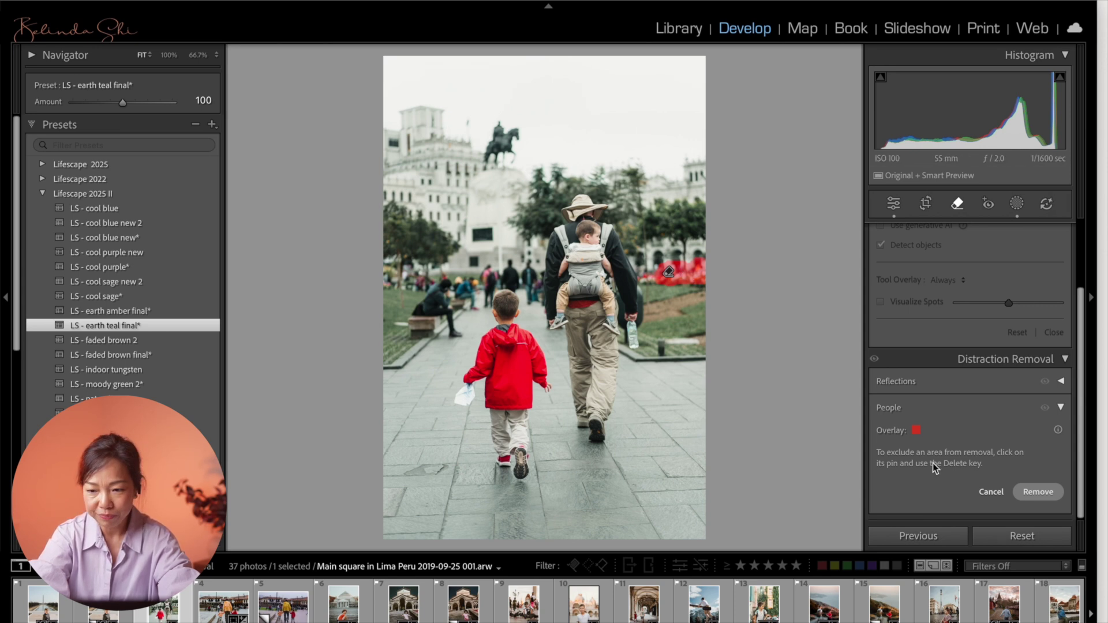
click(1038, 492)
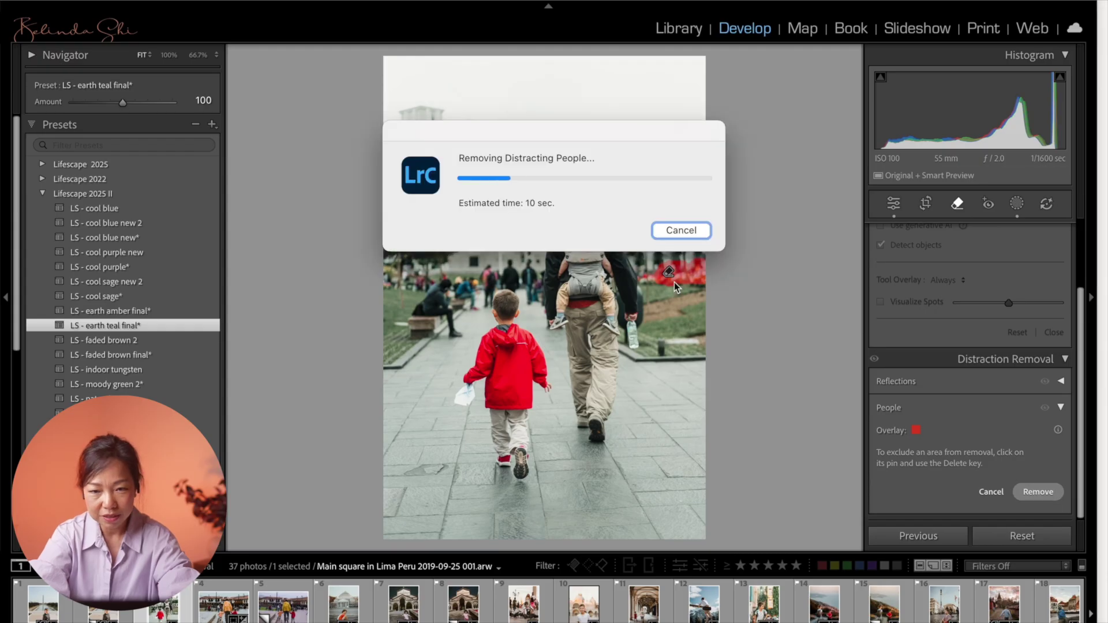
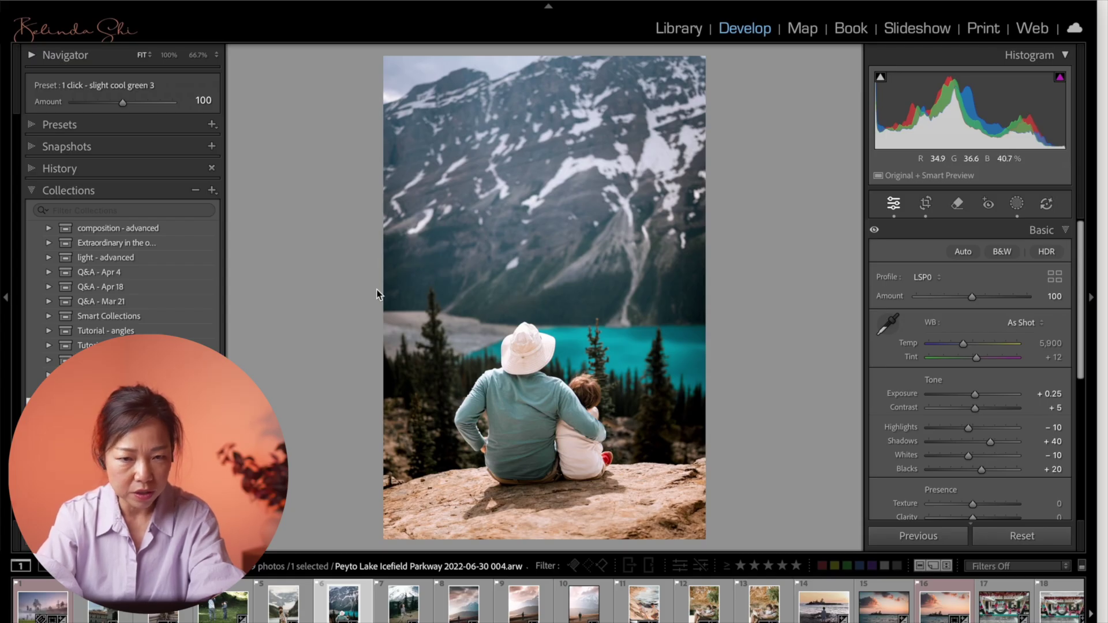
Open the Peyto Lake Icefield Parkway photo from Lightroom in Adobe Photoshop 2025 for editing
right_click(283, 65)
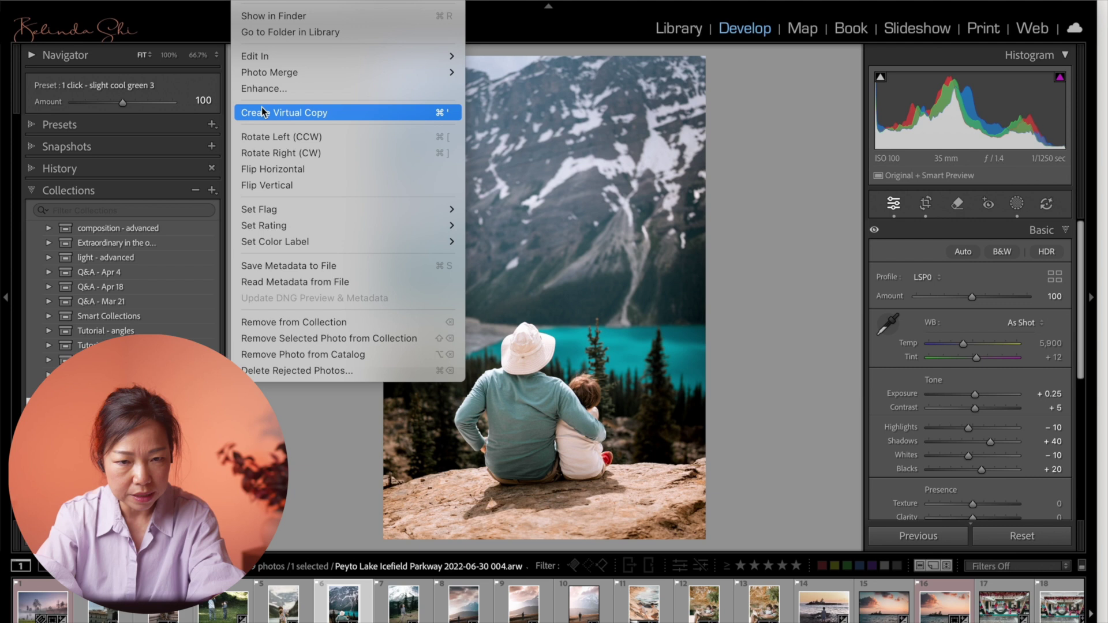
mouse_move(439, 56)
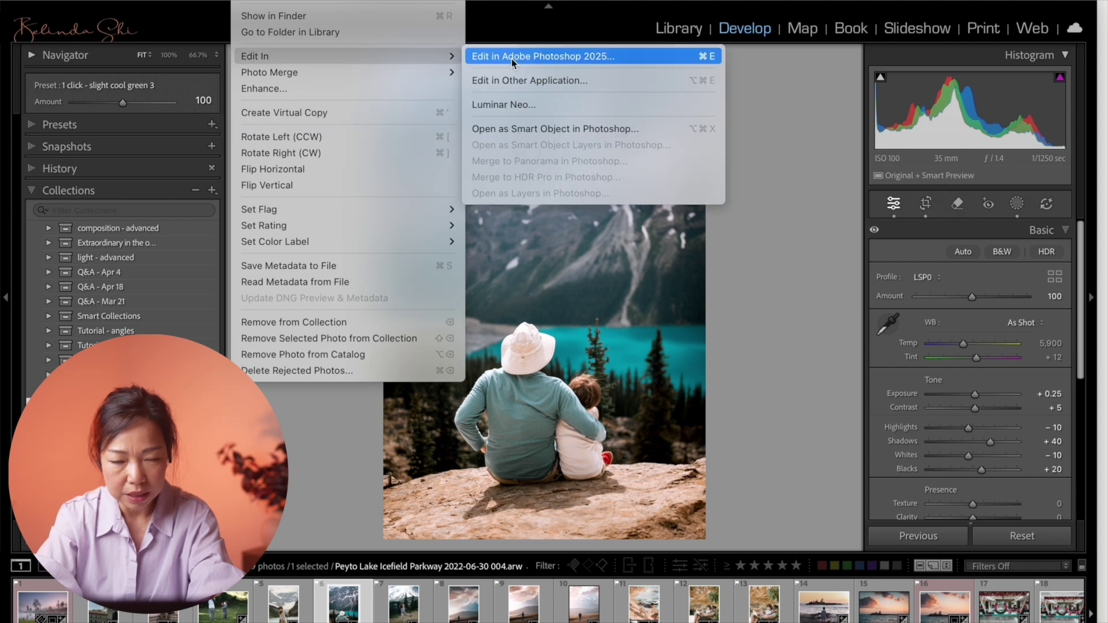
click(635, 58)
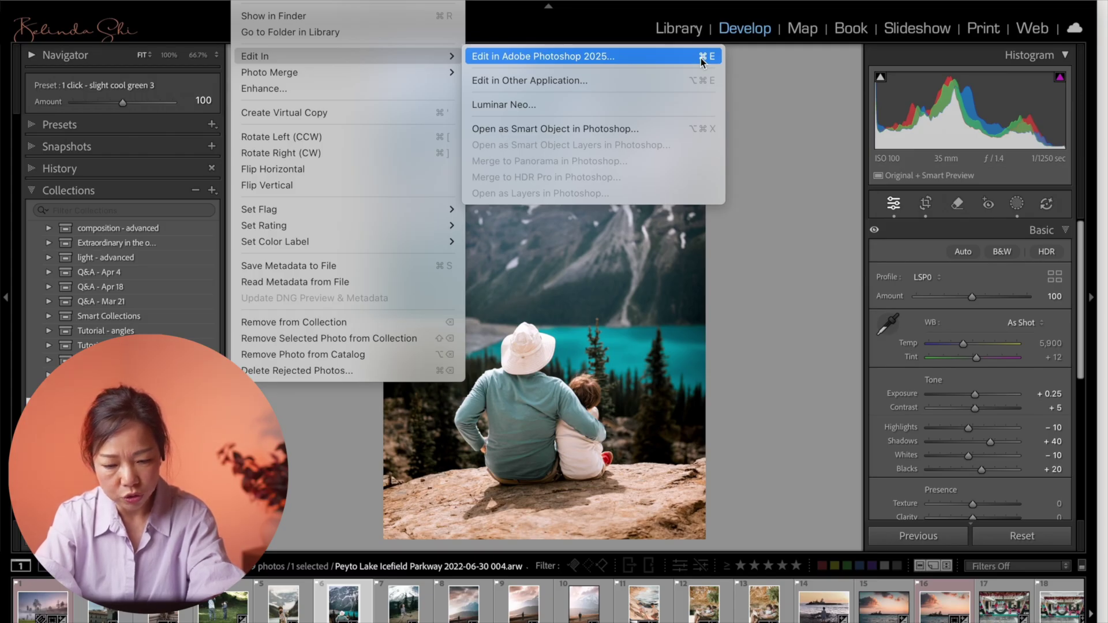
click(700, 58)
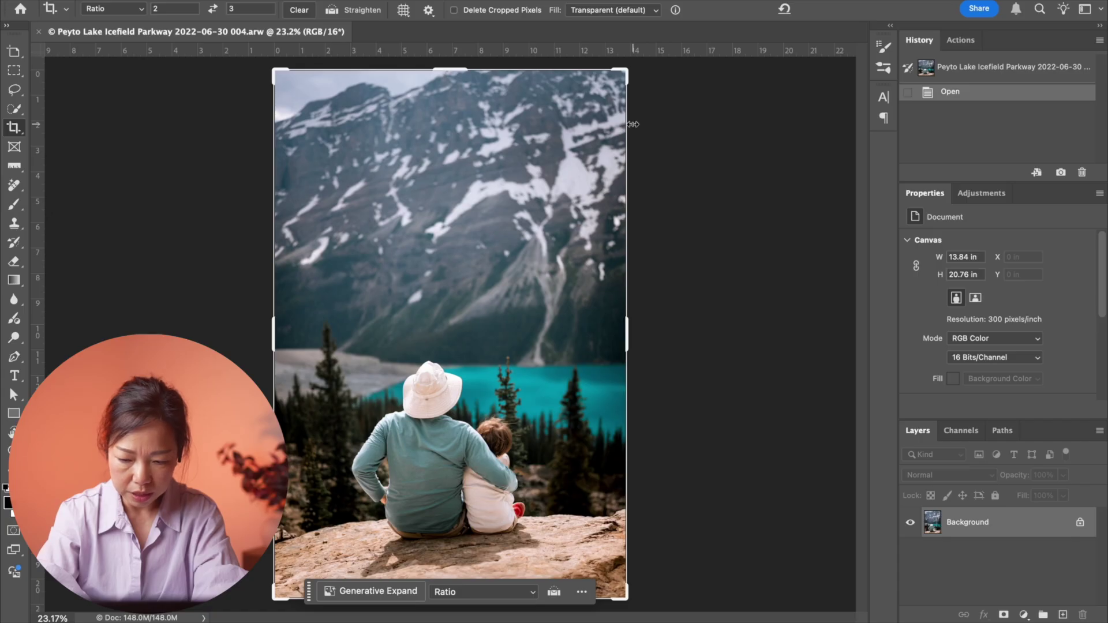
Extend the Peyto Lake photo's crop frame above and to the right, and fill the added area using Generative Expand without a prompt
key(super+minus)
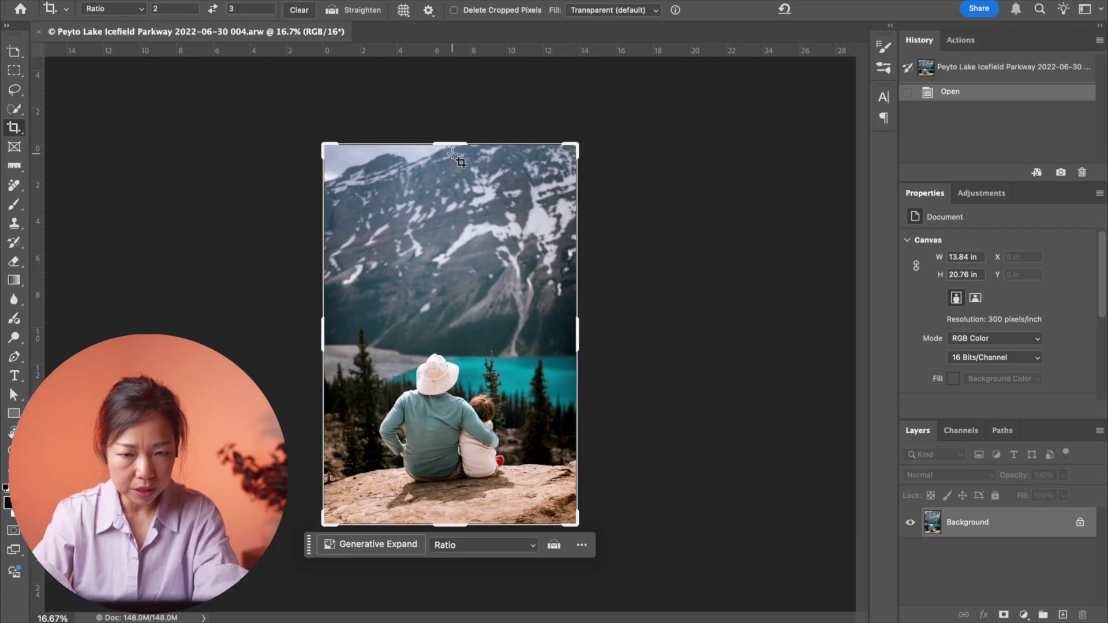
drag(572, 148, 602, 126)
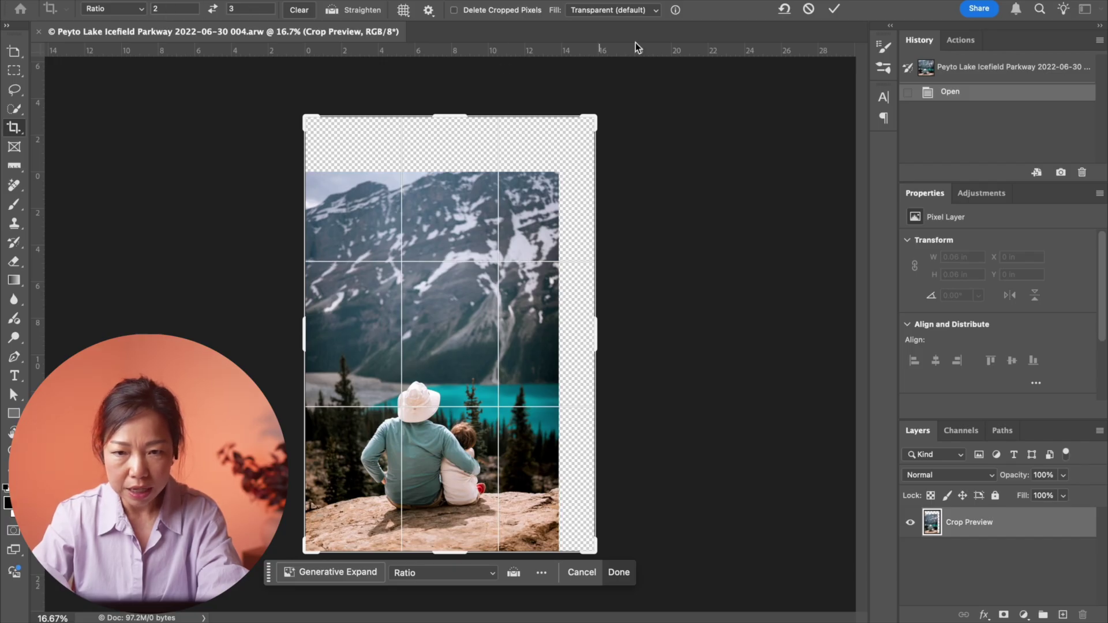
click(653, 11)
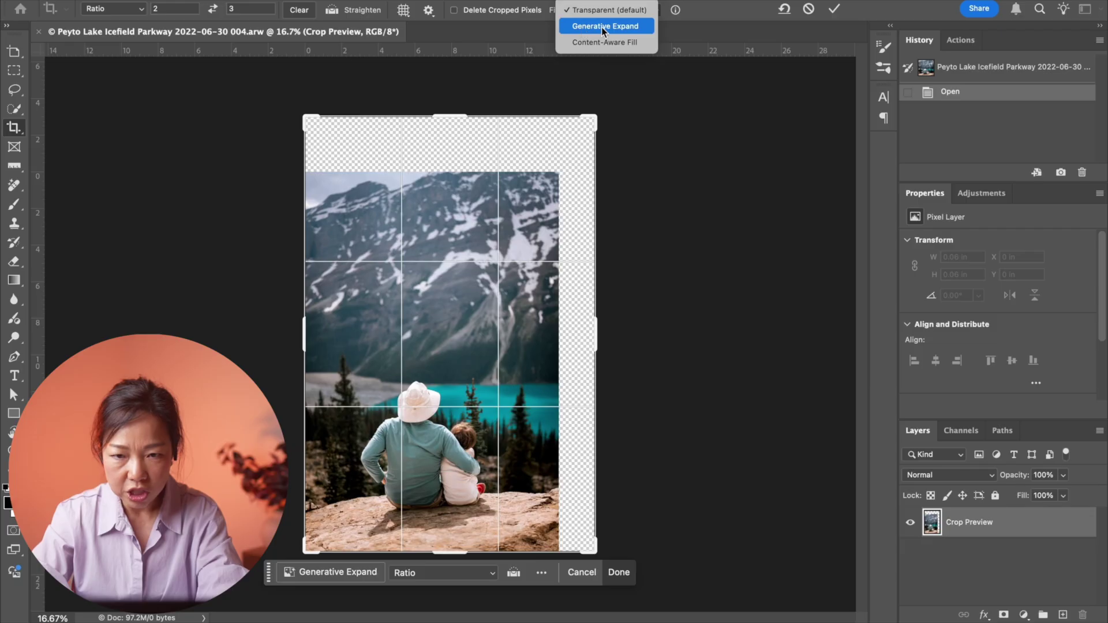
click(619, 27)
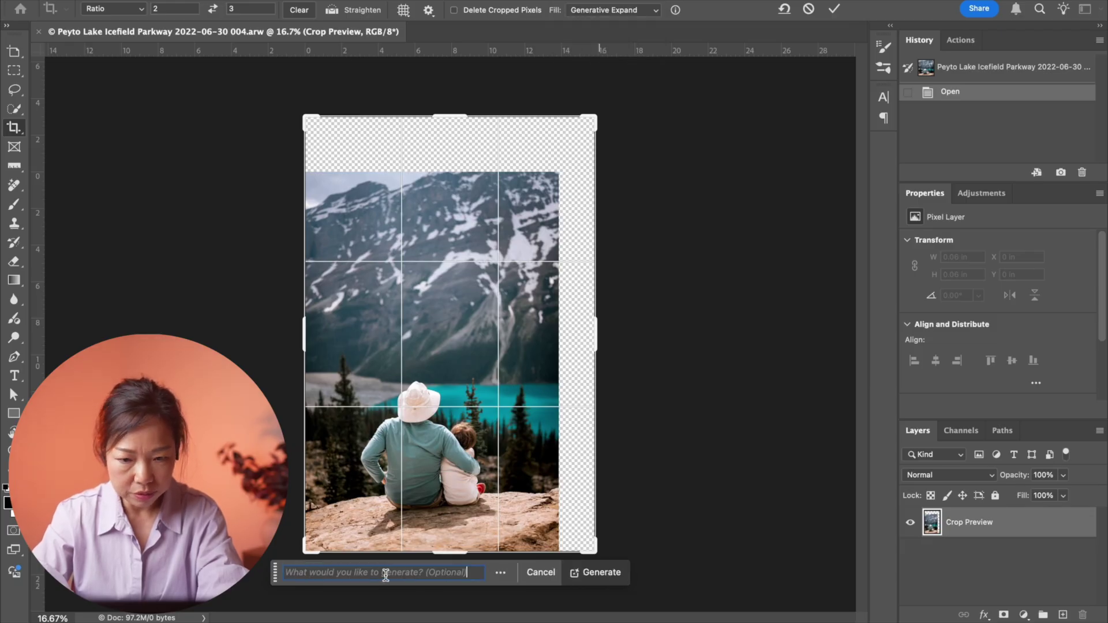
click(835, 9)
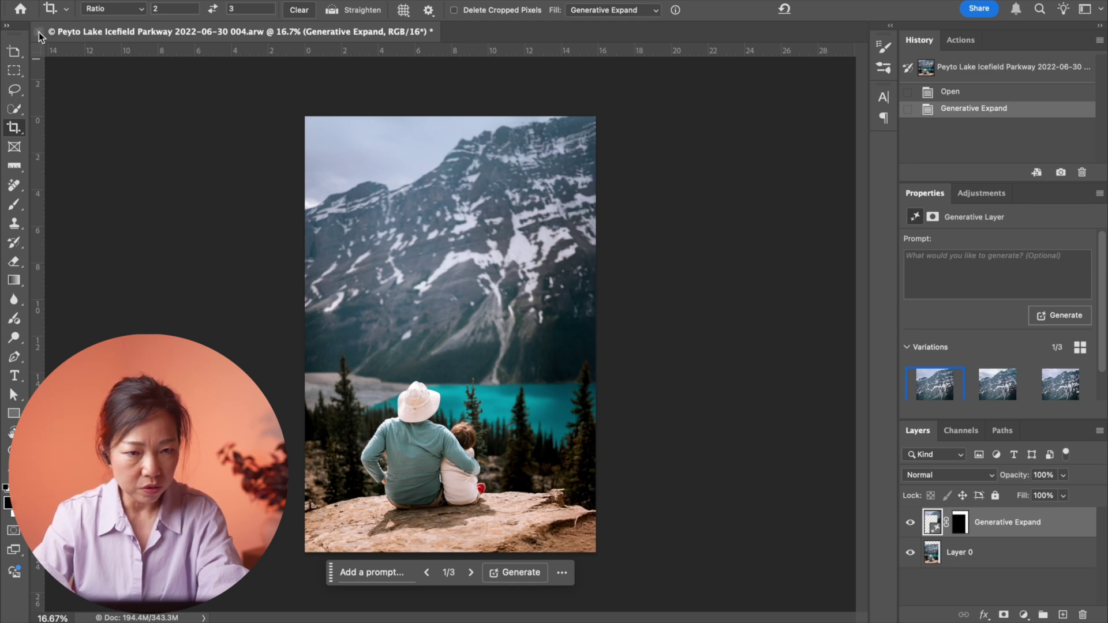
Save the expanded Peyto Lake photo, switch back to Lightroom and compare the edited version with the original
key(ctrl+s)
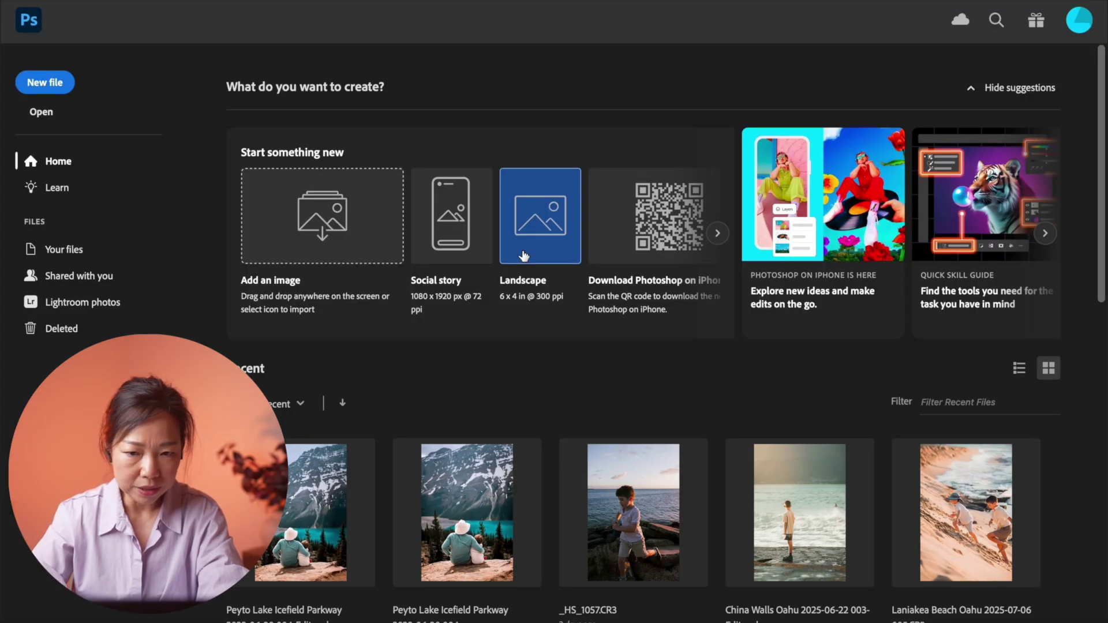
click(495, 605)
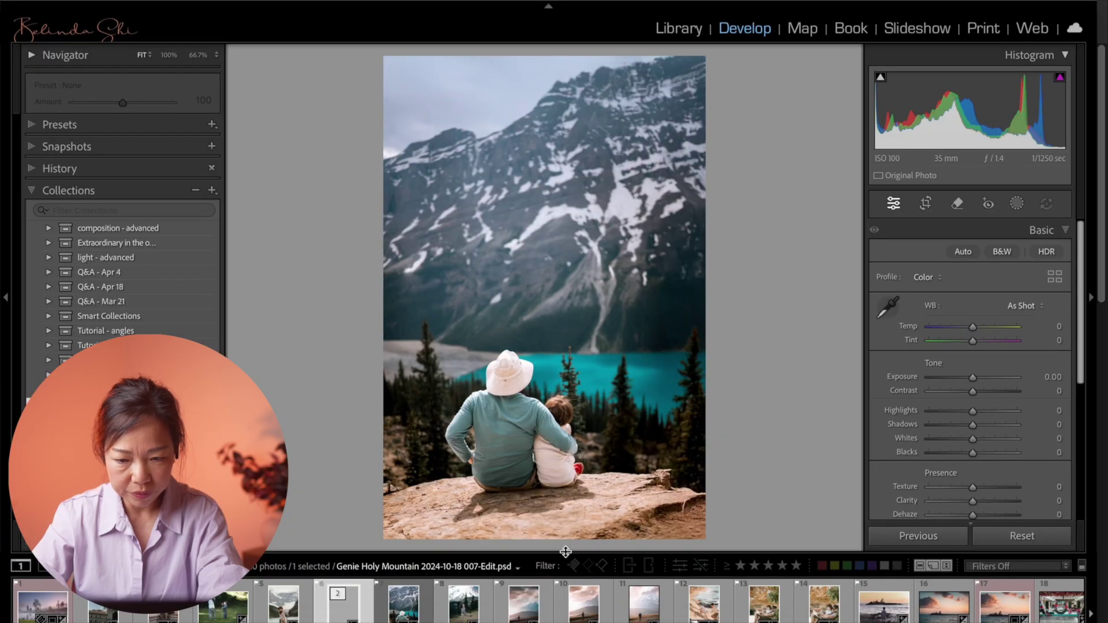
click(402, 613)
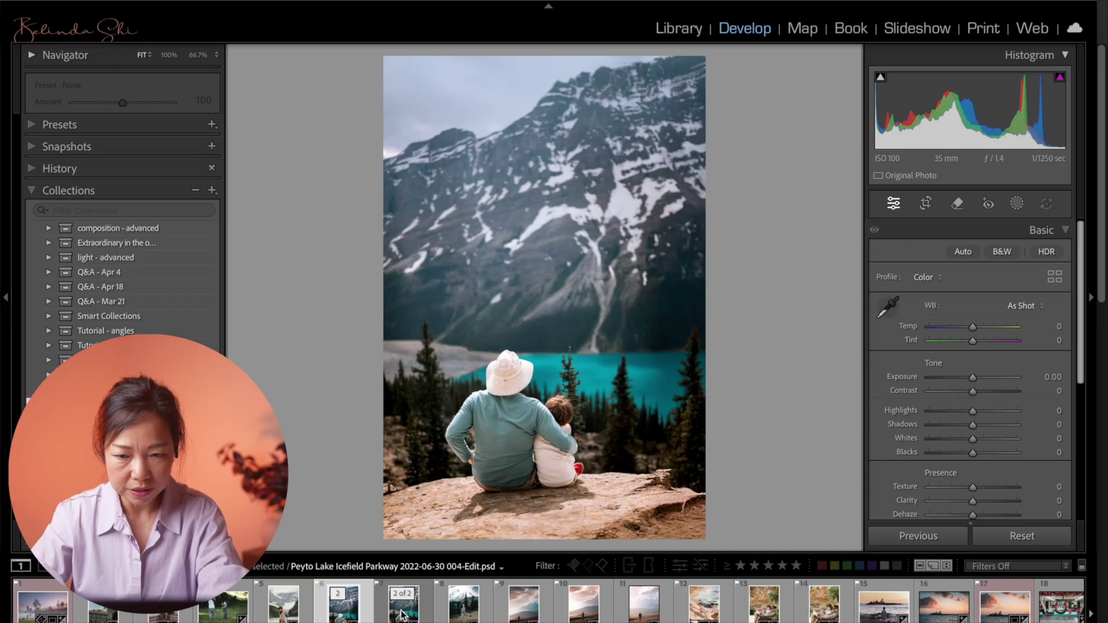
click(402, 614)
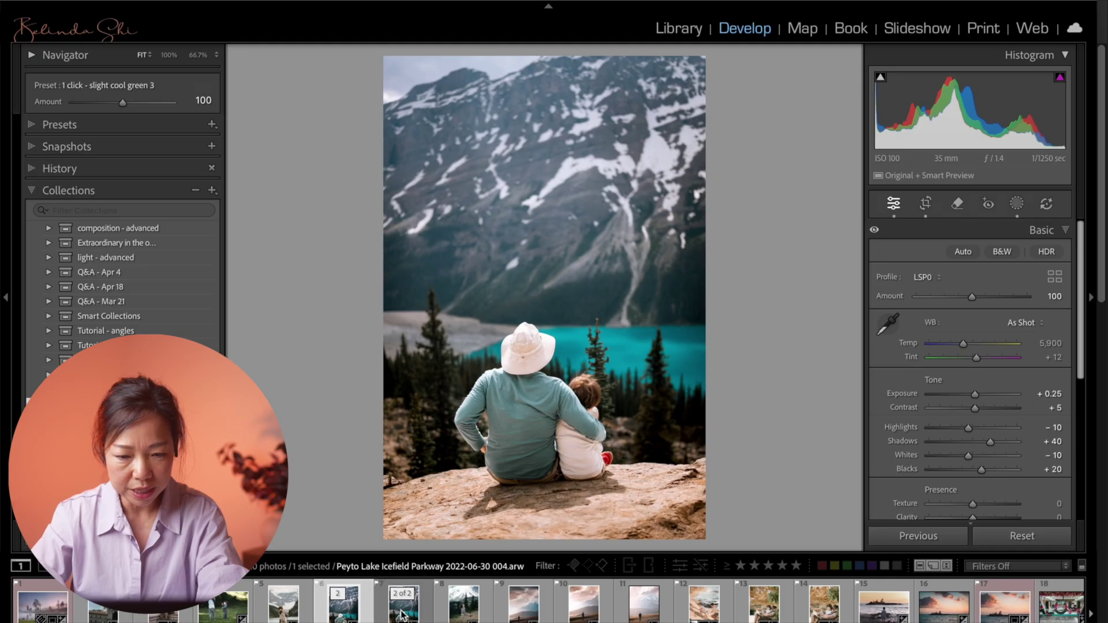
key(Left)
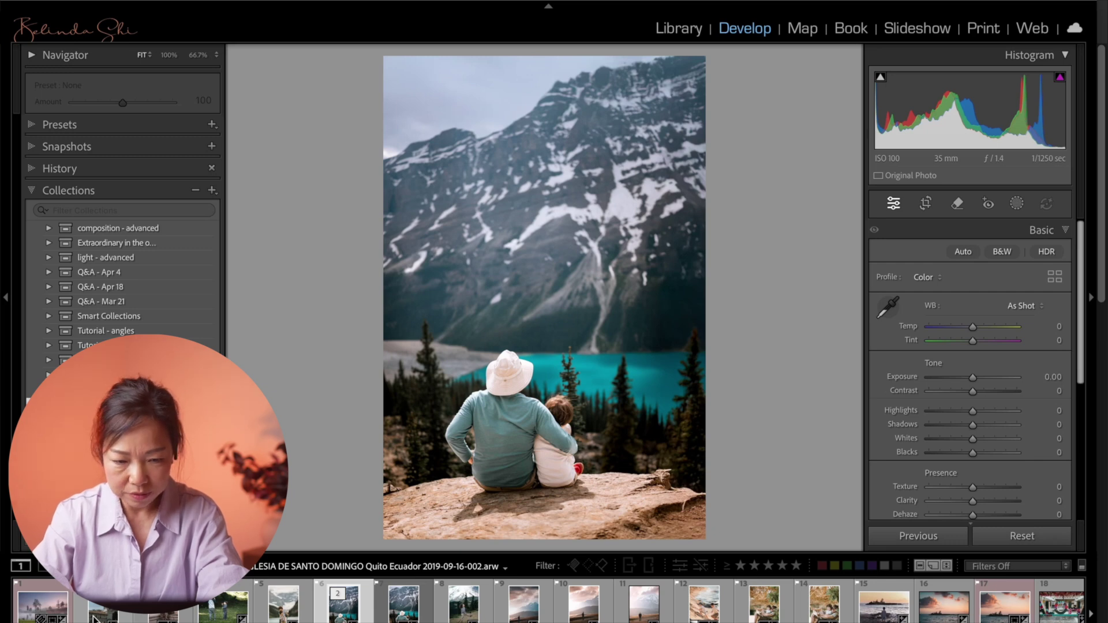
Reset the Field Museum Chicago portrait's edits and crop, and apply the LS - earth amber final* preset
click(160, 616)
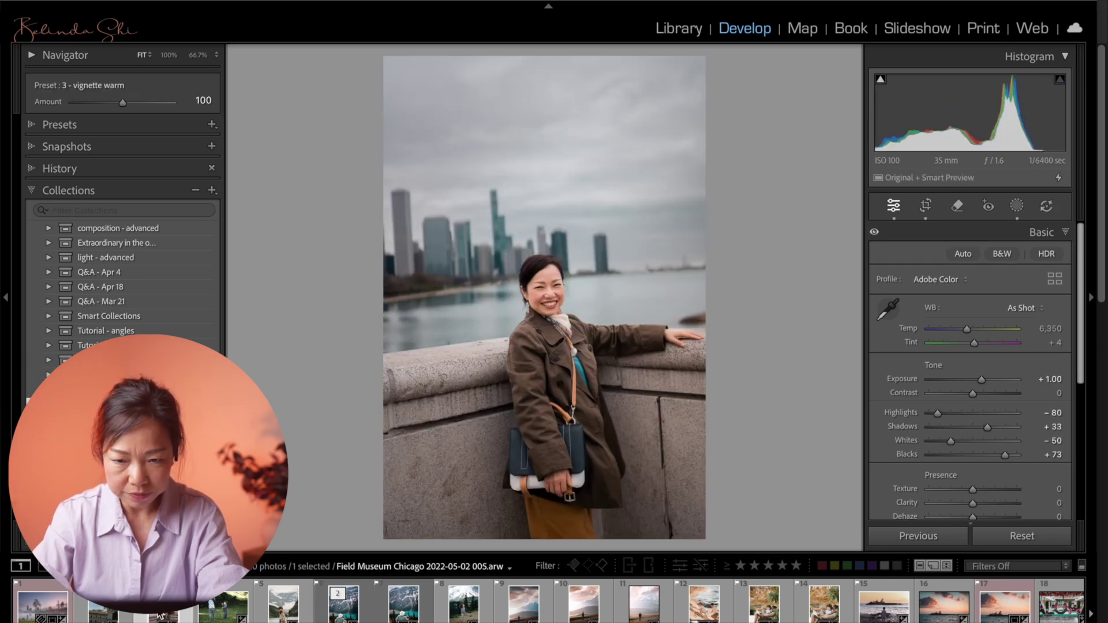
key(r)
click(1023, 537)
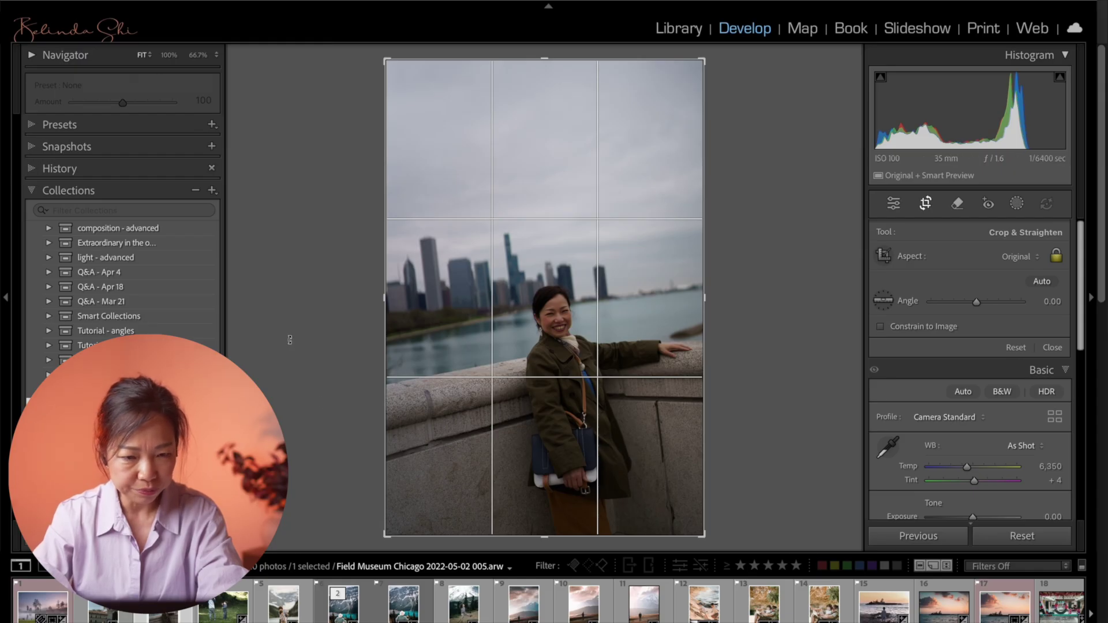
click(59, 125)
click(110, 310)
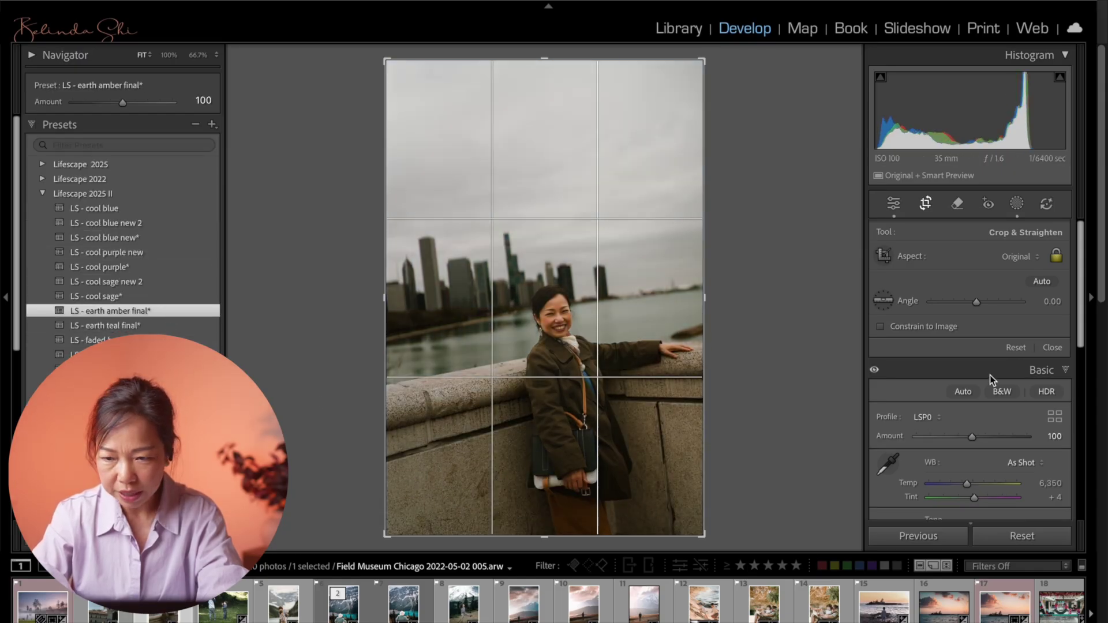
key(r)
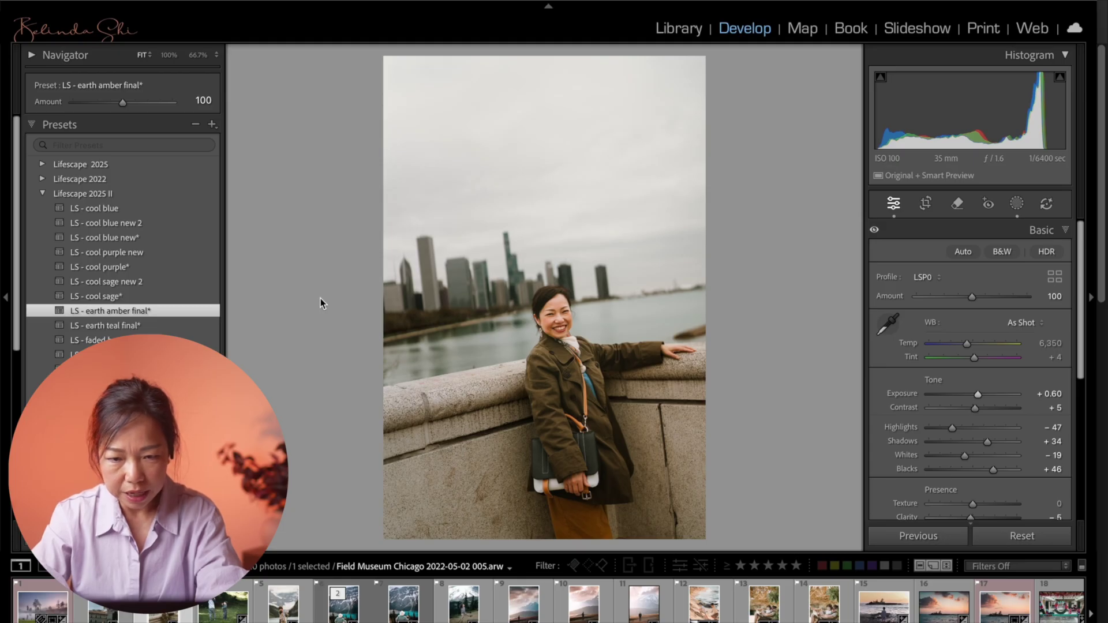
Straighten the Chicago portrait's horizon, tighten and reposition its crop, and open the photo in Photoshop
key(r)
drag(317, 232, 362, 130)
drag(510, 188, 504, 183)
key(r)
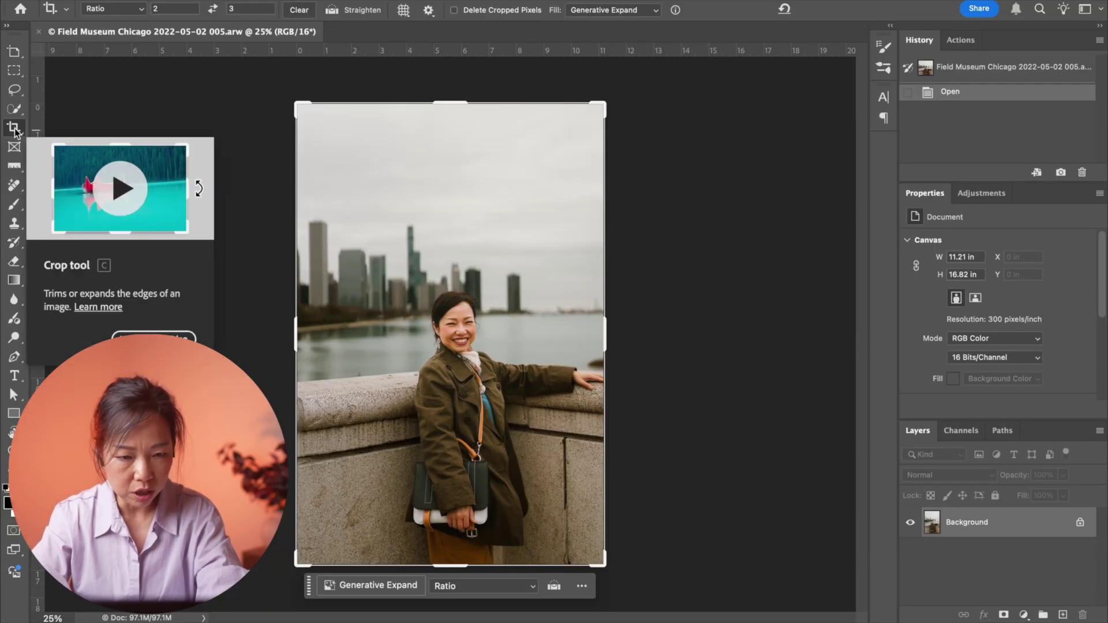
Extend the Chicago portrait's crop frame to the right and below while trimming the left side, and fill it with Generative Expand
drag(603, 106, 632, 70)
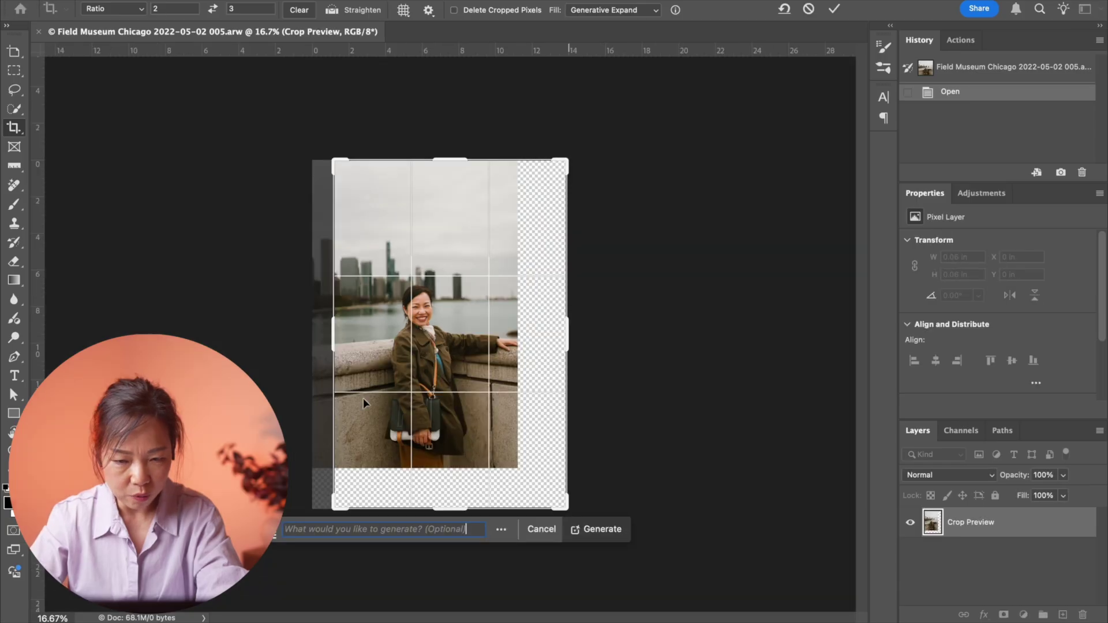
drag(569, 508, 561, 494)
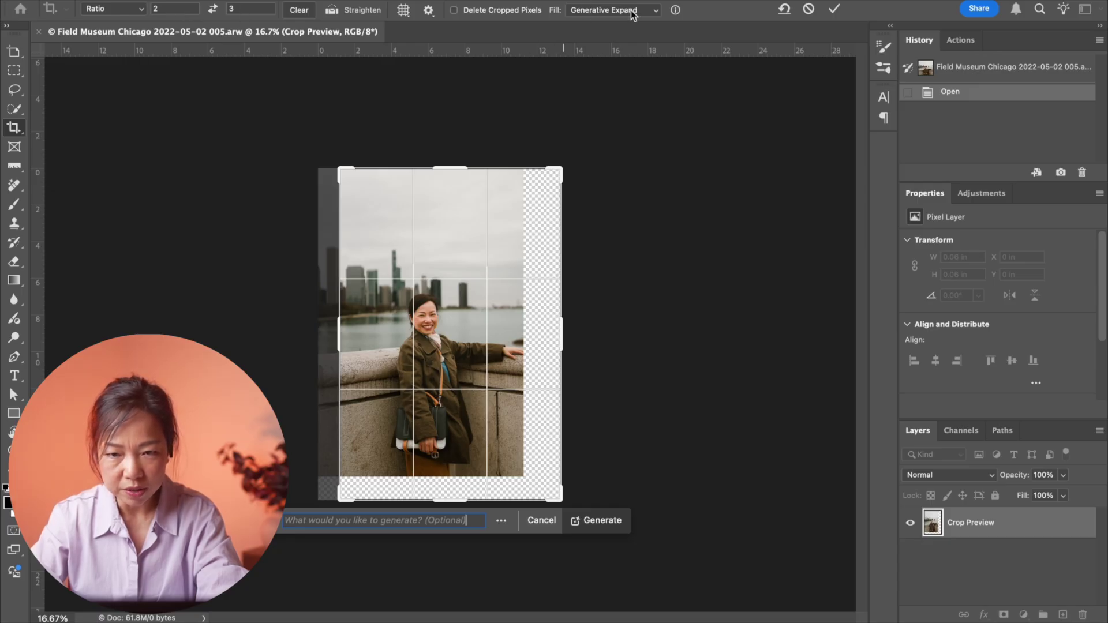
click(834, 10)
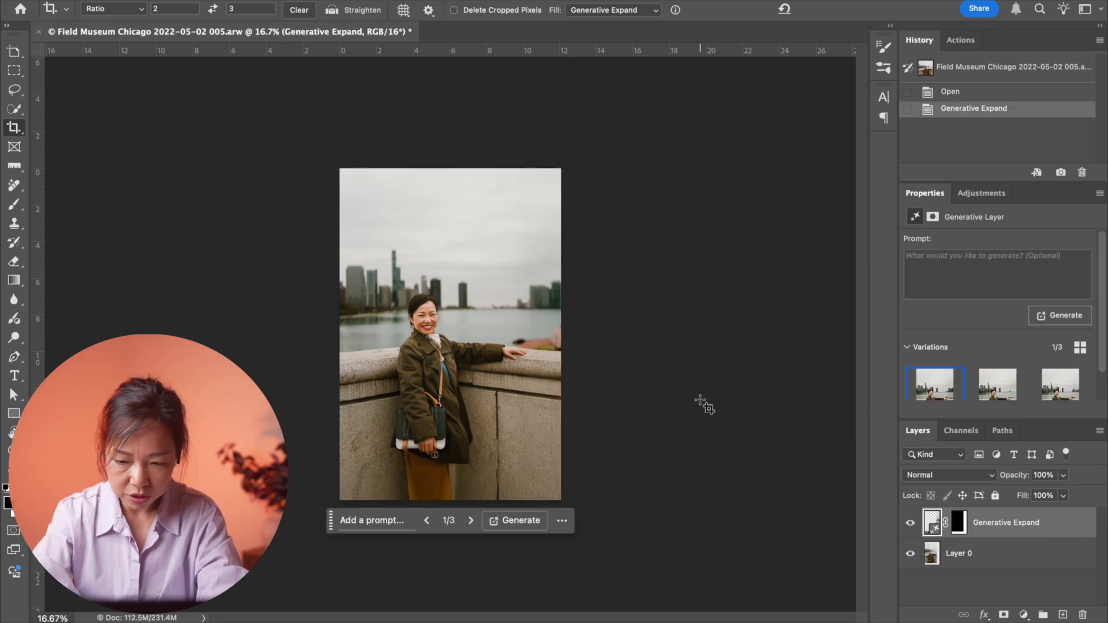
Examine the expanded Chicago portrait at different magnifications, checking the generated areas beside and below the woman
key(super+0)
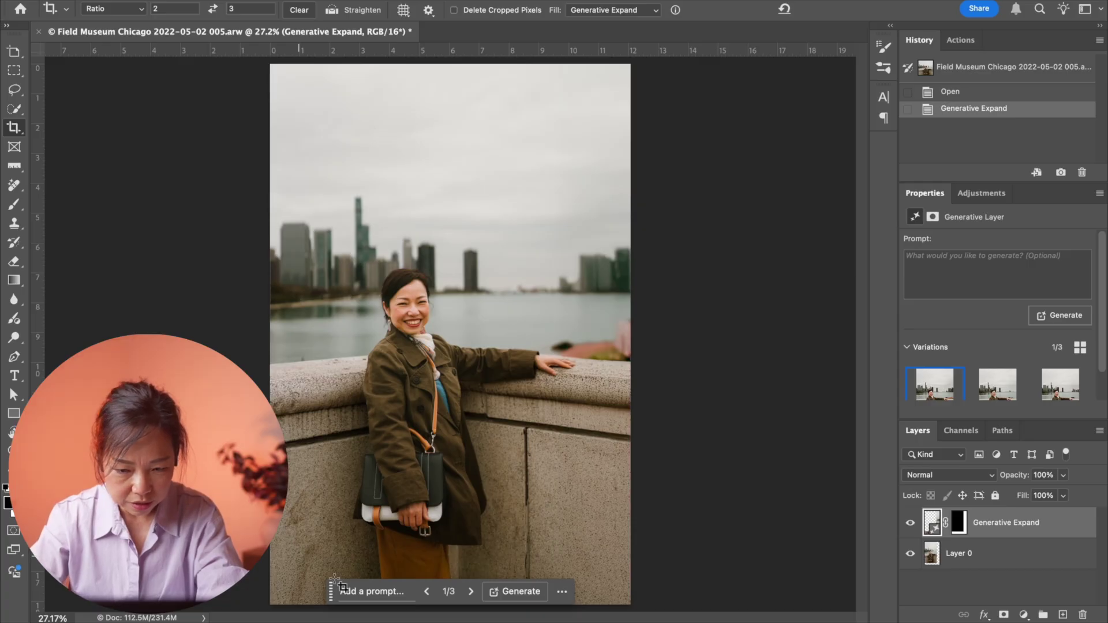
click(343, 576)
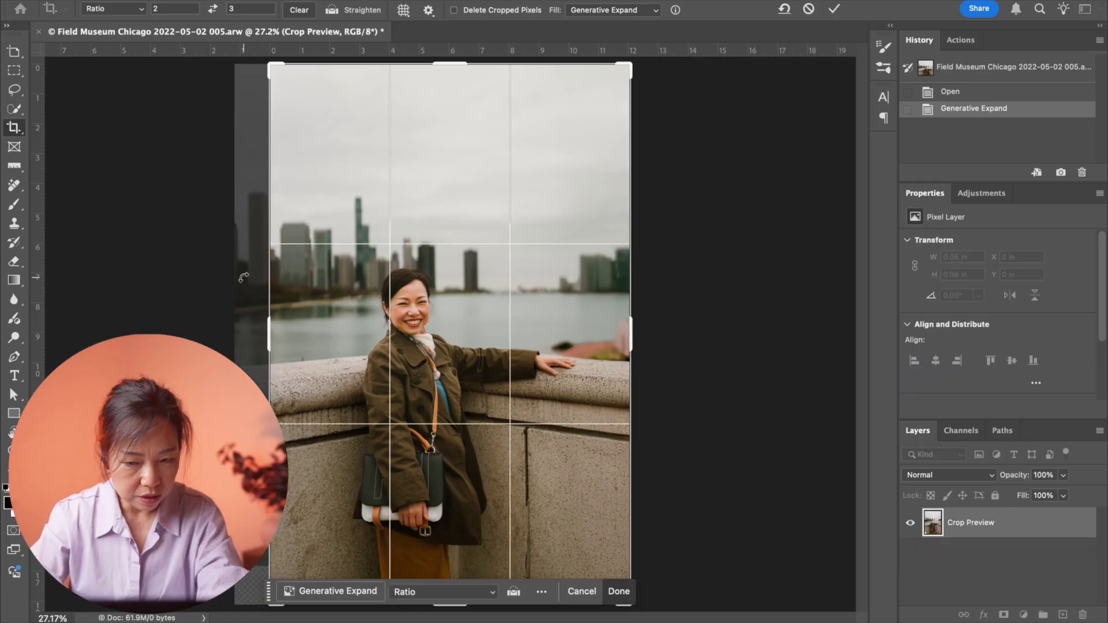
key(Return)
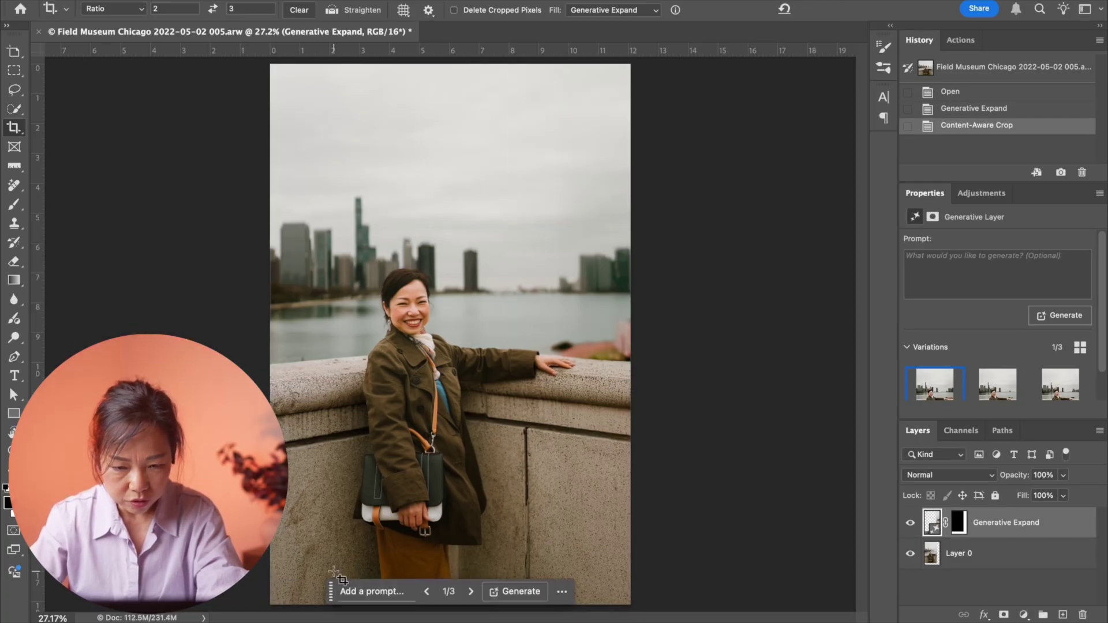
key(super+minus)
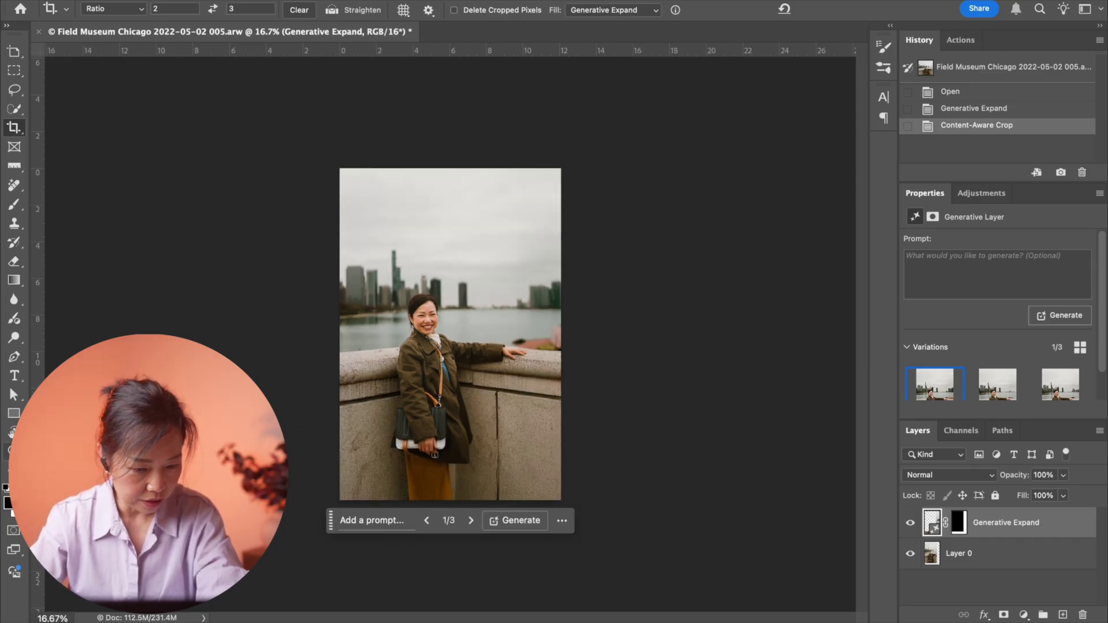
key(z)
drag(534, 353, 486, 332)
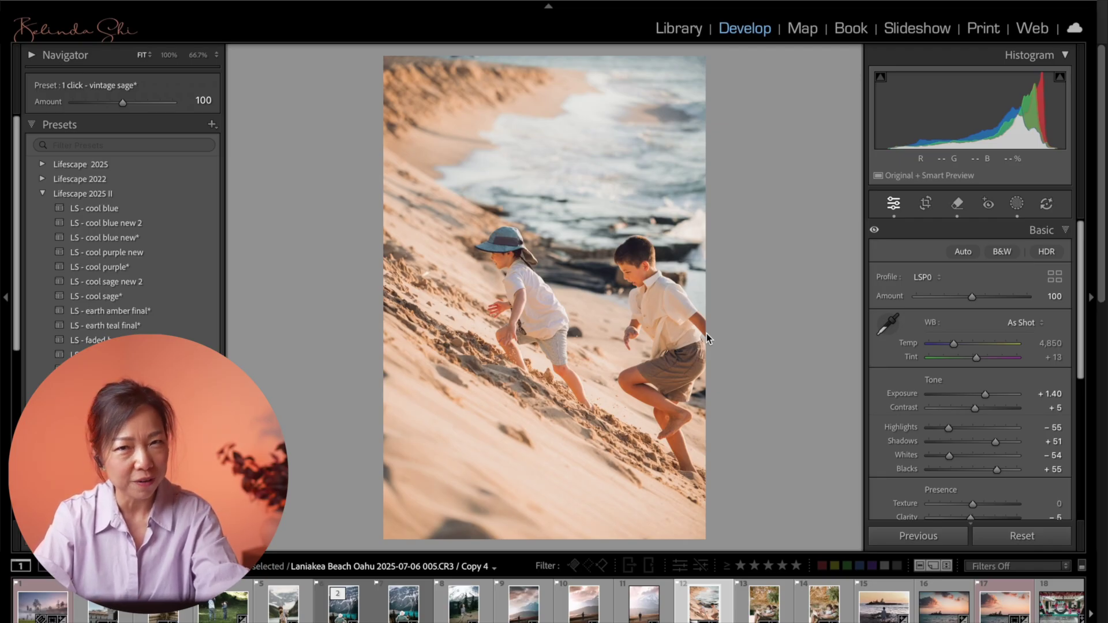
Open the Genie Holy Mountain photo in Photoshop, extend its crop frame above and to the right, and shift the standing man left of centre
click(584, 606)
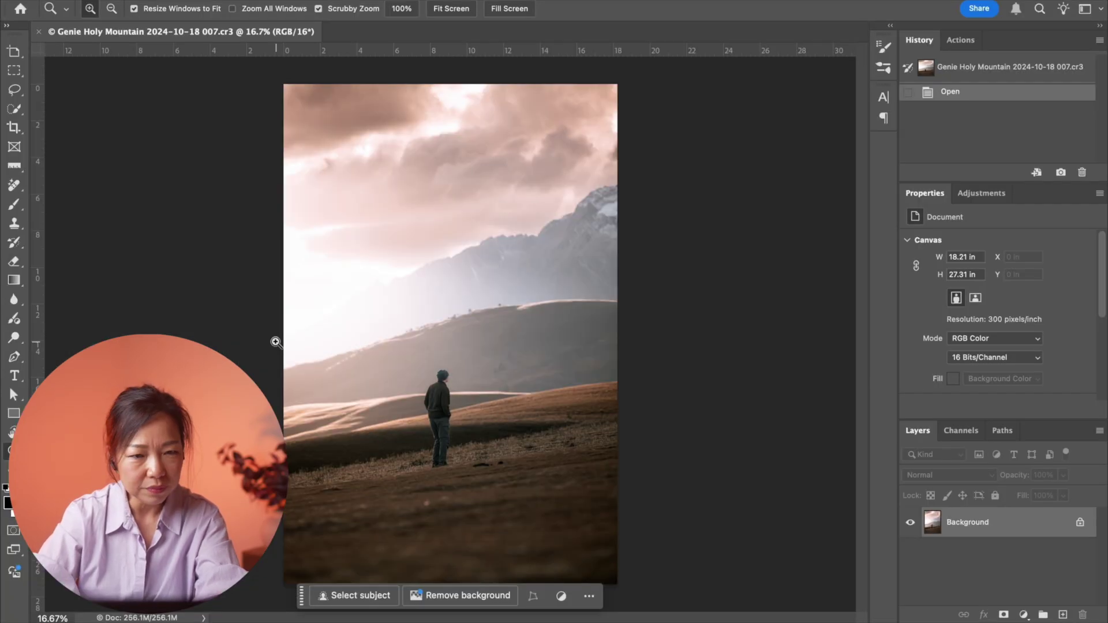
key(super+minus)
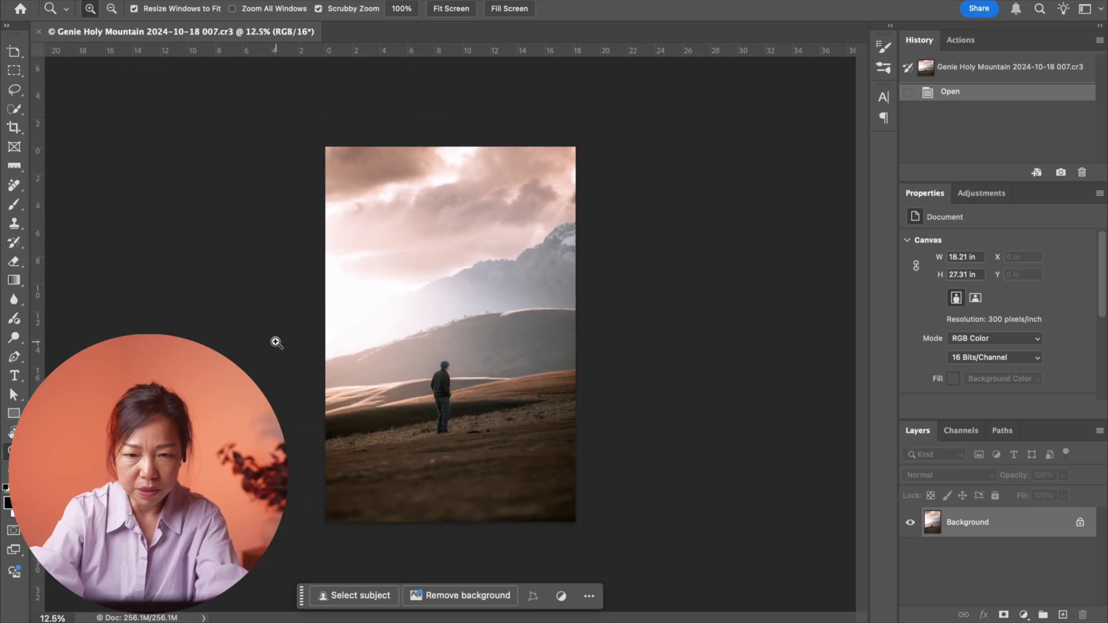
click(14, 127)
drag(575, 146, 599, 131)
drag(524, 306, 502, 308)
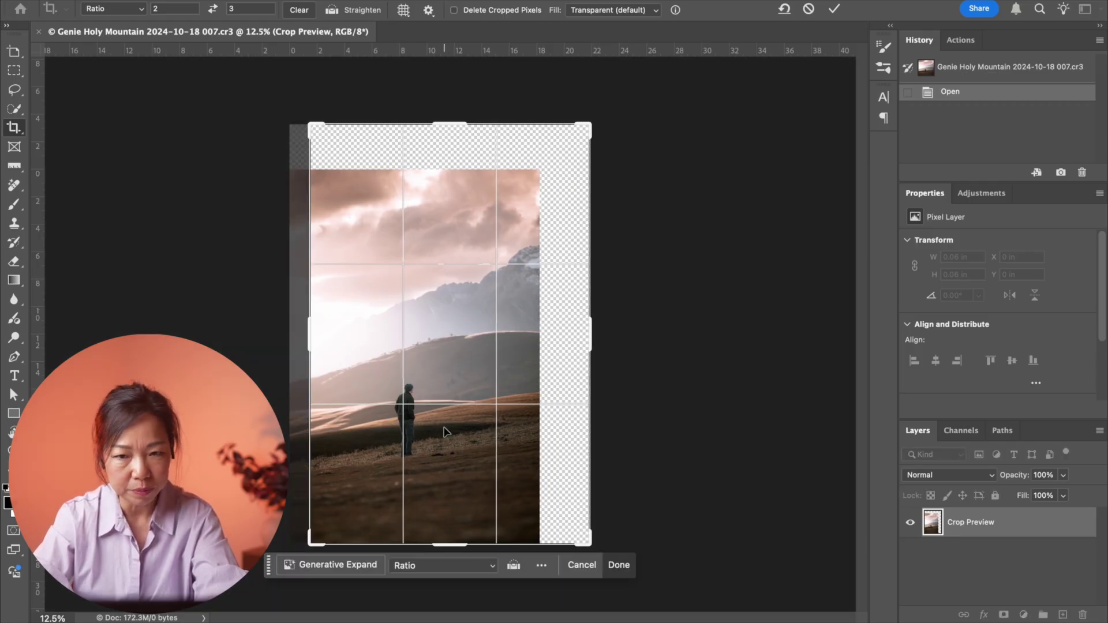
Fill the mountain photo's added area with Generative Expand, and close the document while saving the changes
click(649, 15)
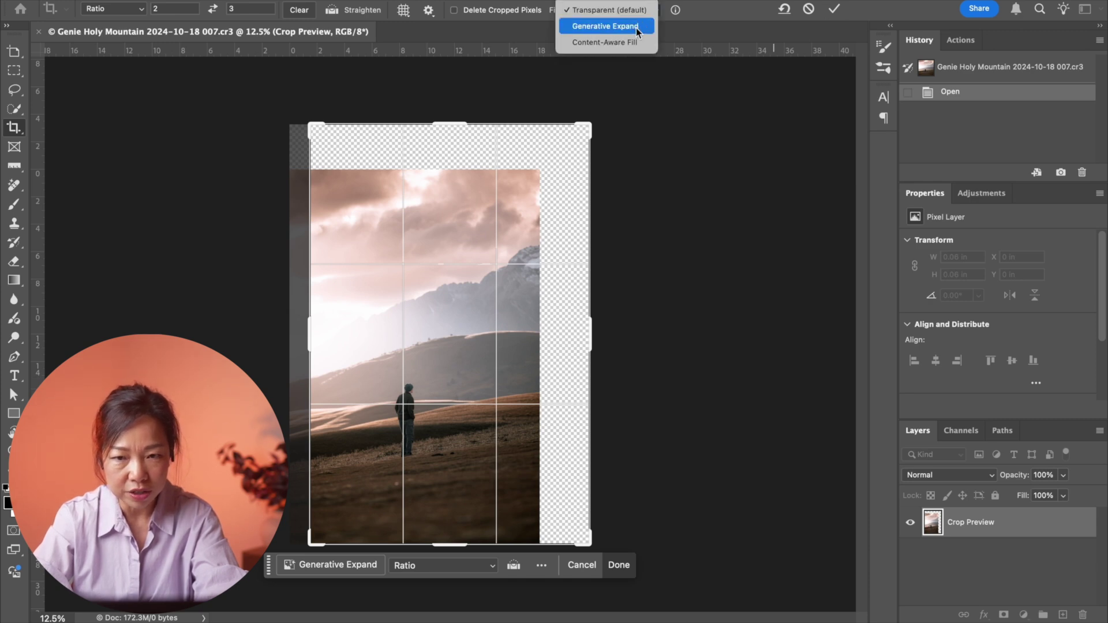
click(638, 27)
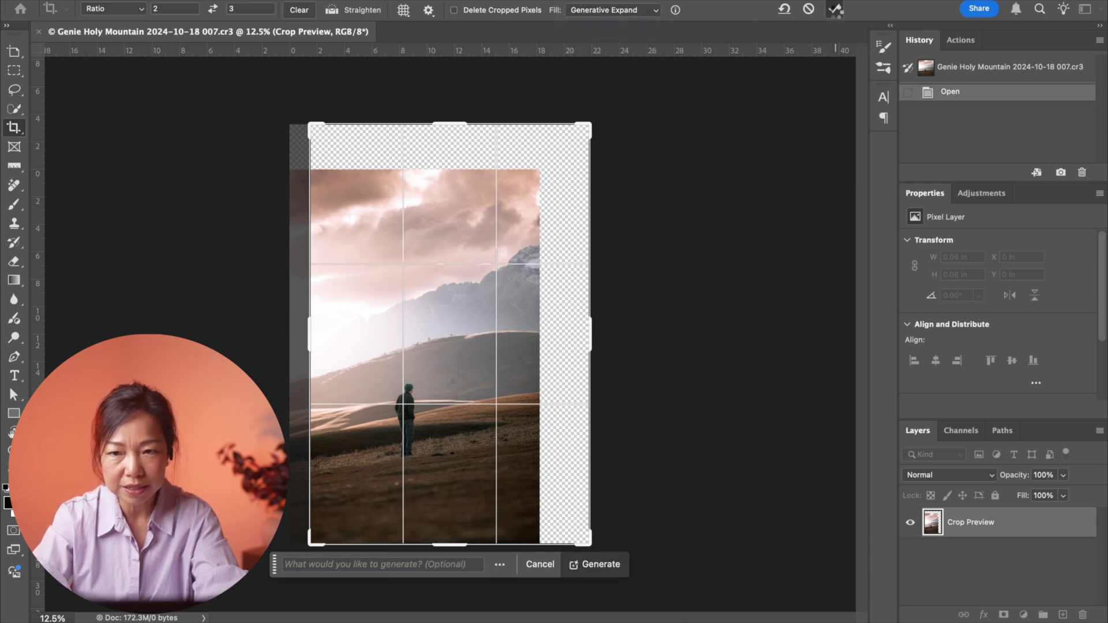
click(834, 9)
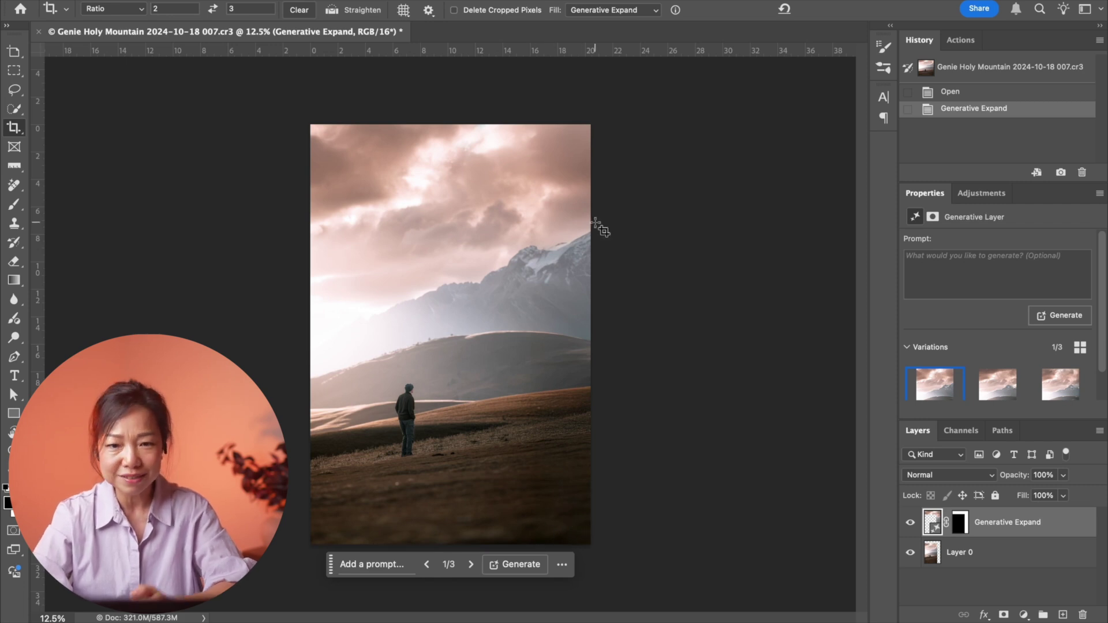
key(super+w)
click(536, 240)
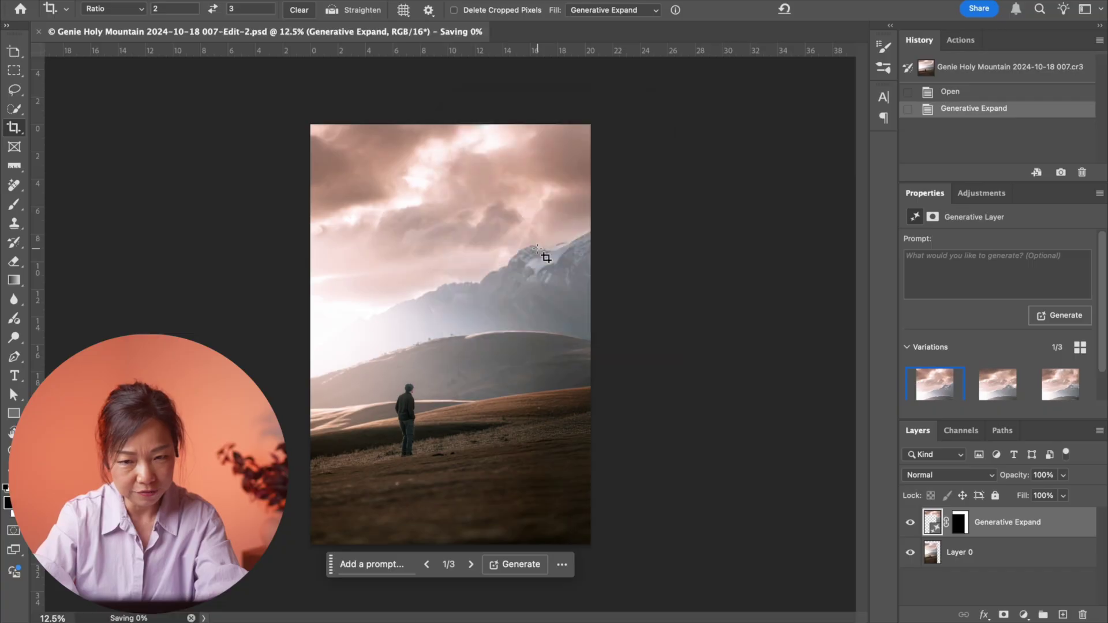